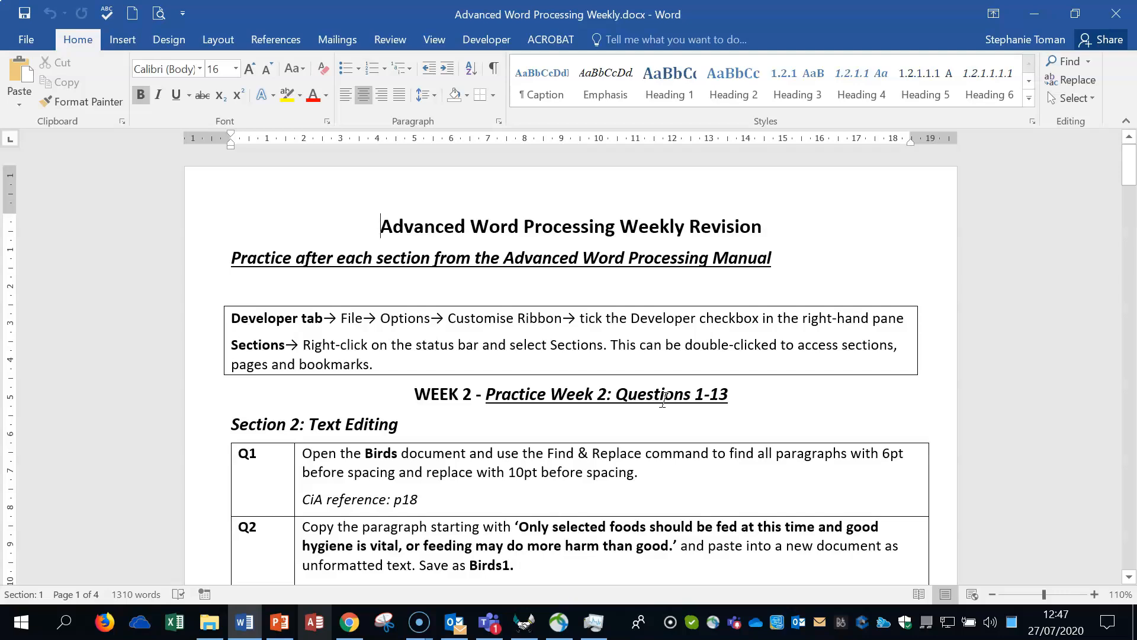
Step: Find question Q14 under Week 3 in the revision sheet and select its table row
scroll(809, 414, down, 3)
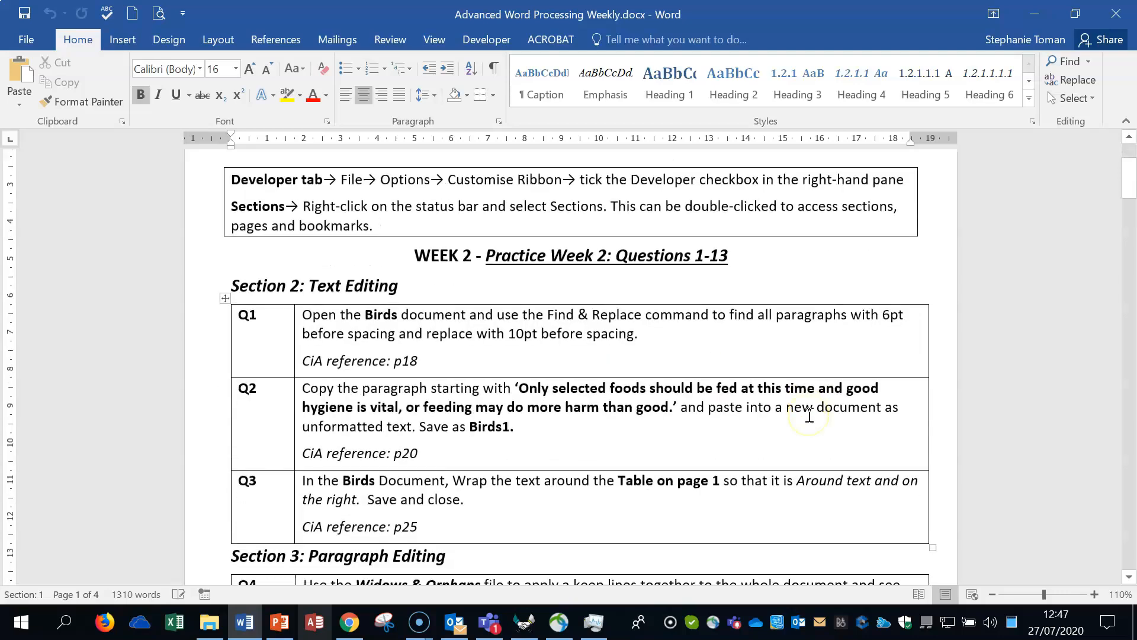
scroll(809, 416, down, 12)
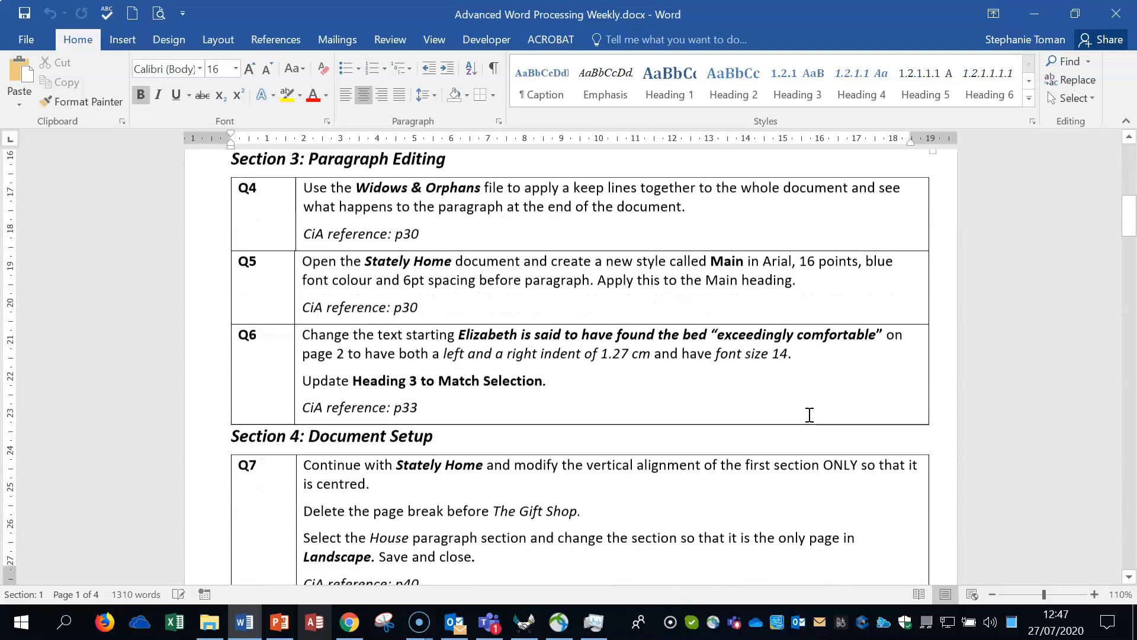
scroll(811, 421, down, 18)
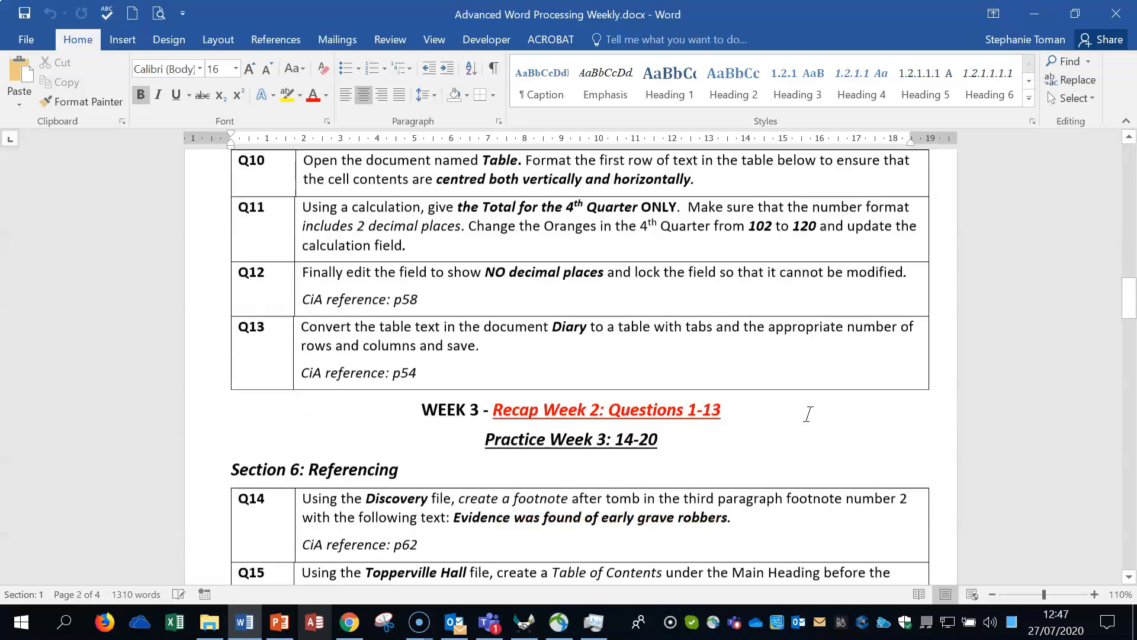
scroll(809, 415, down, 1)
scroll(809, 414, up, 1)
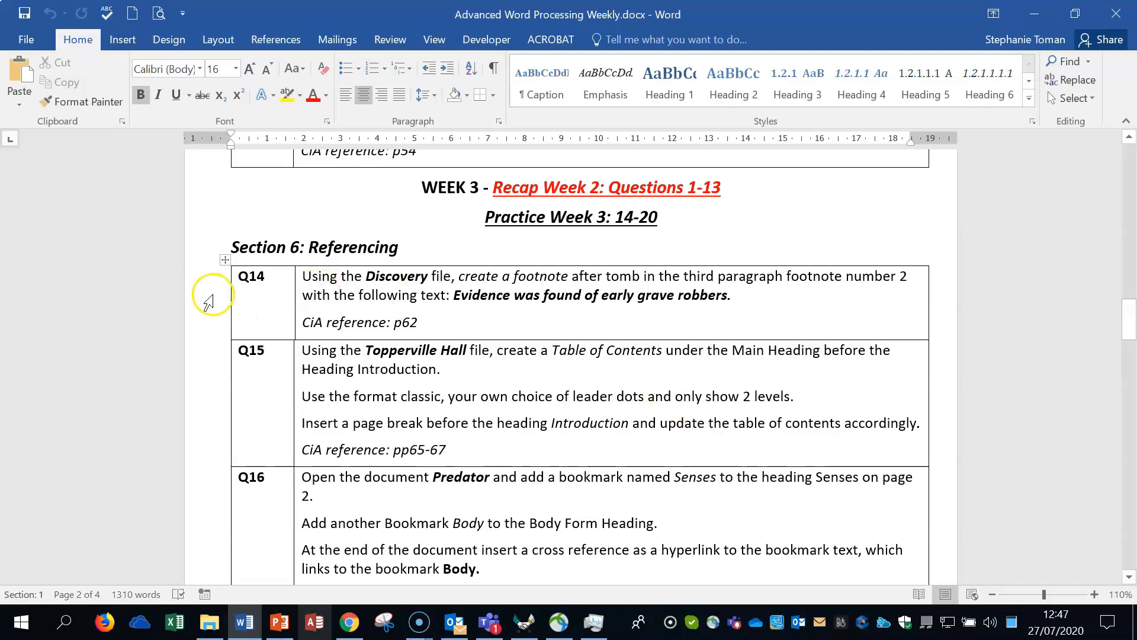
click(434, 628)
mouse_move(451, 629)
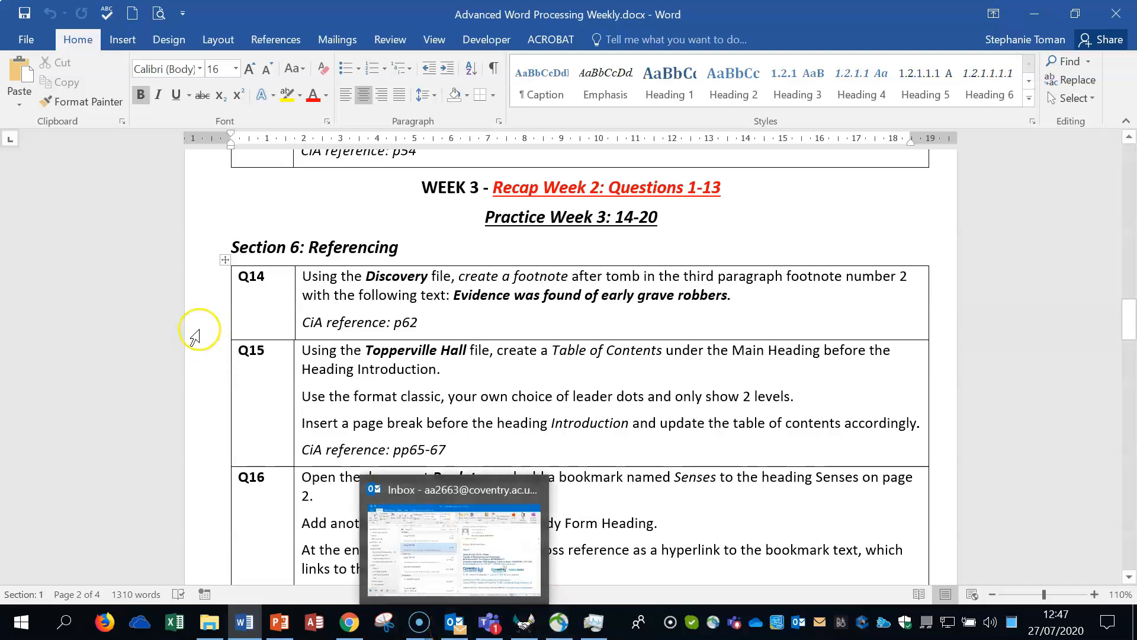
click(207, 311)
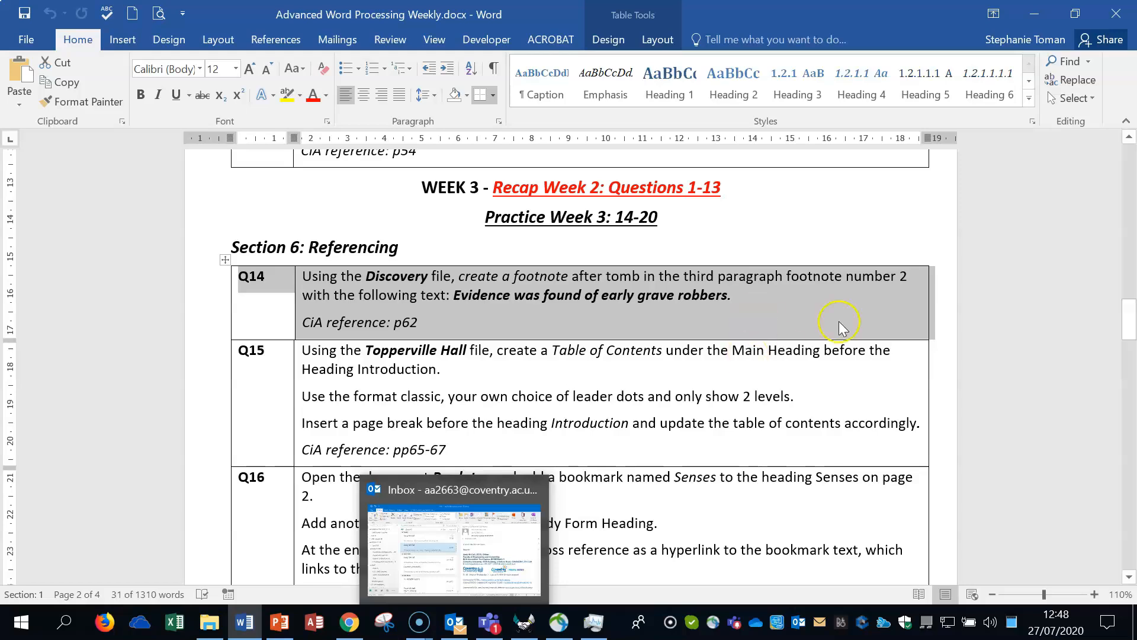
Step: Minimise the revision sheet and open Discovery.docx from the Weekly Revision Workfiles folder
click(1035, 14)
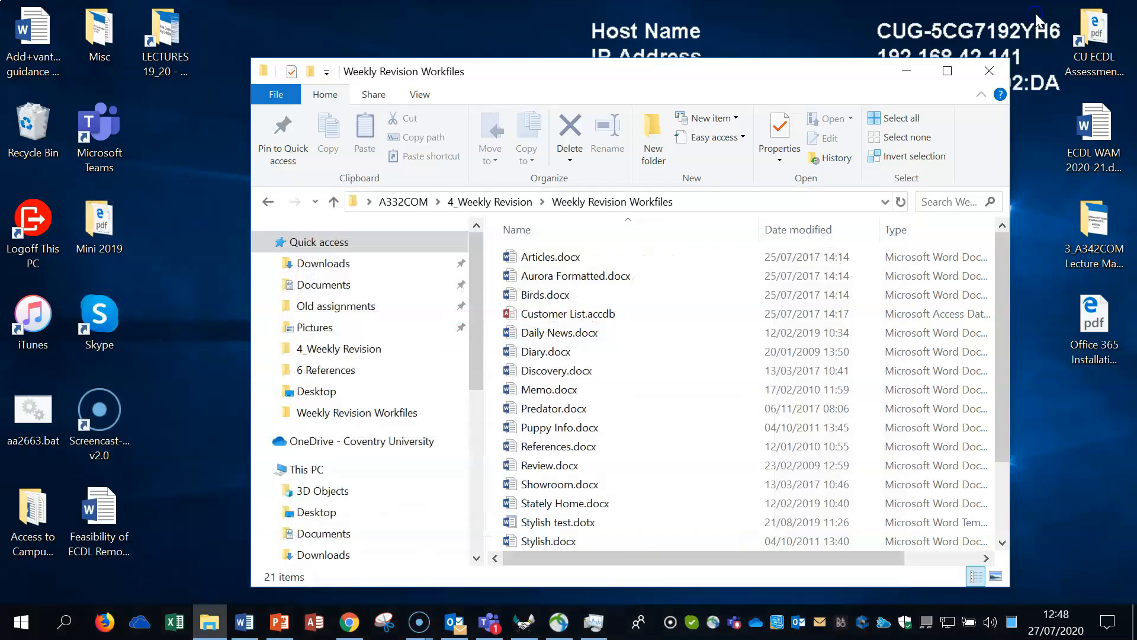
click(544, 373)
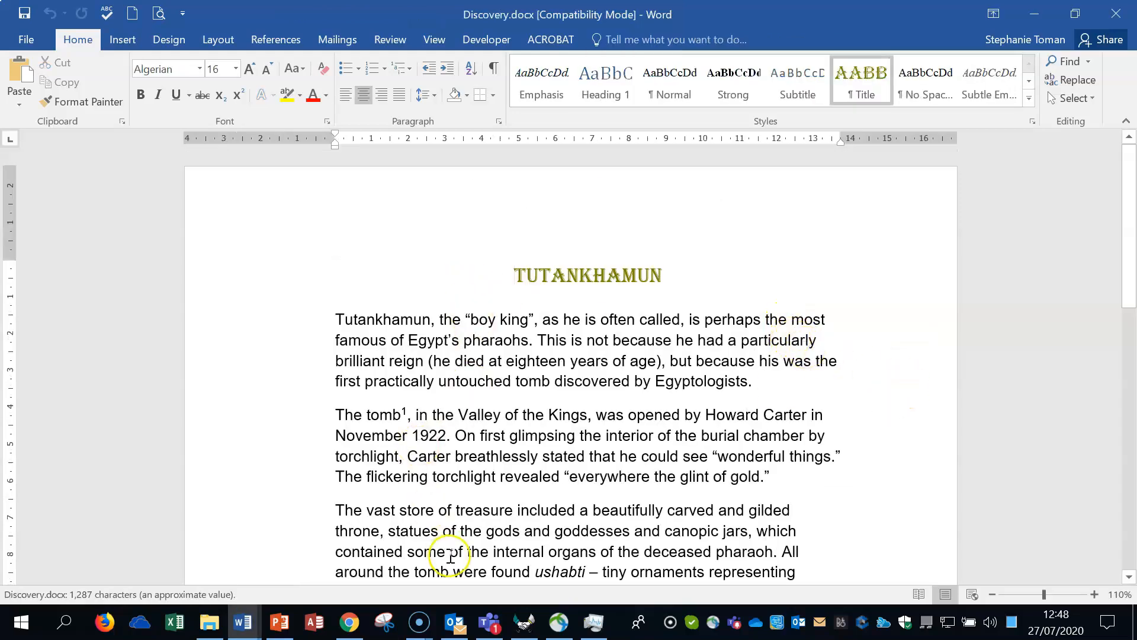
Step: Insert a footnote in the third paragraph of the Tutankhamun text with the note text "Evidence mmmmmm"
click(818, 548)
scroll(841, 543, down, 1)
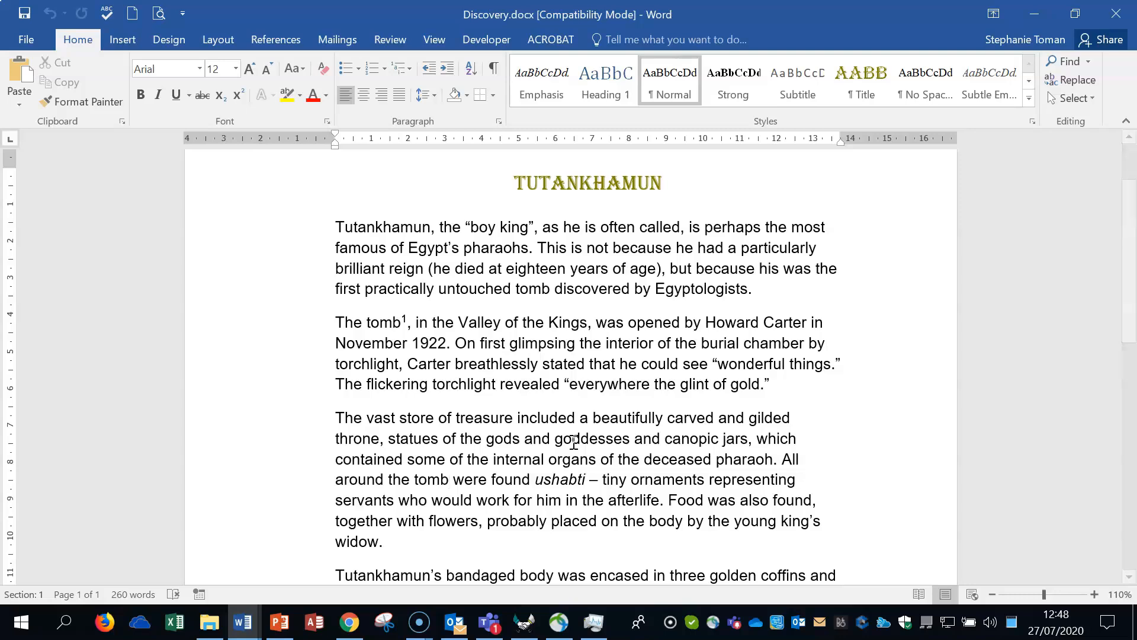
mouse_move(408, 318)
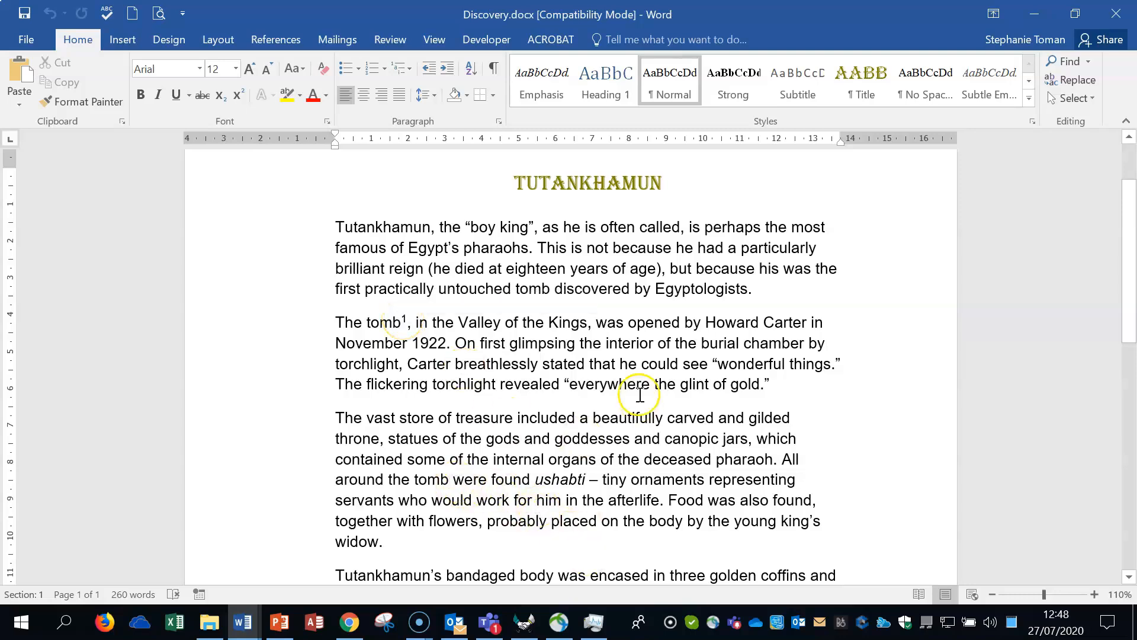
click(274, 40)
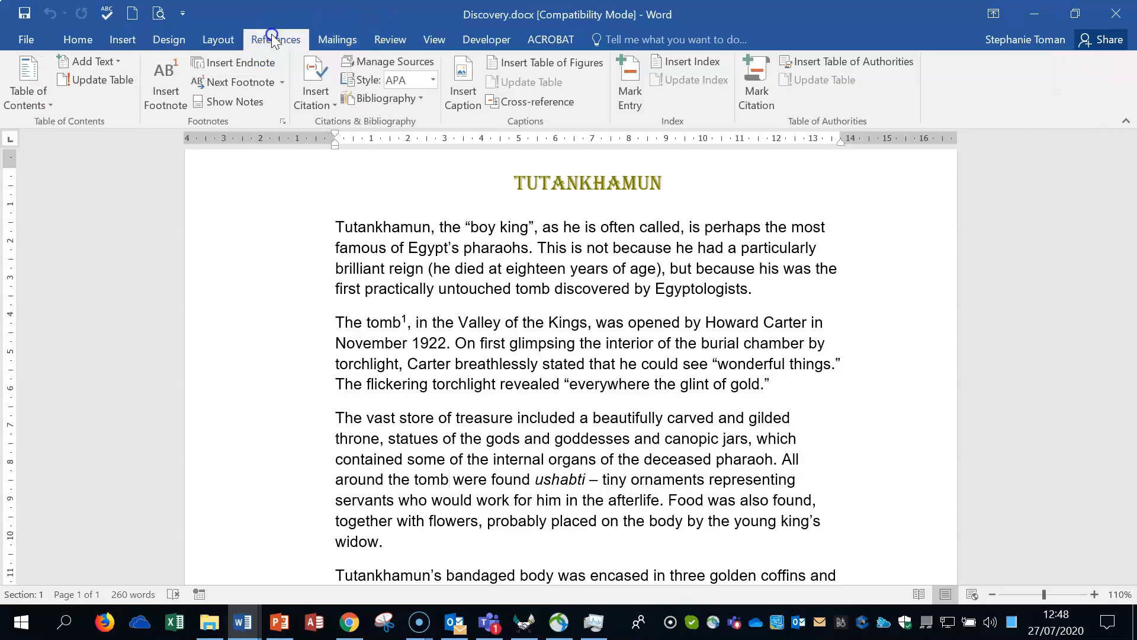
click(161, 103)
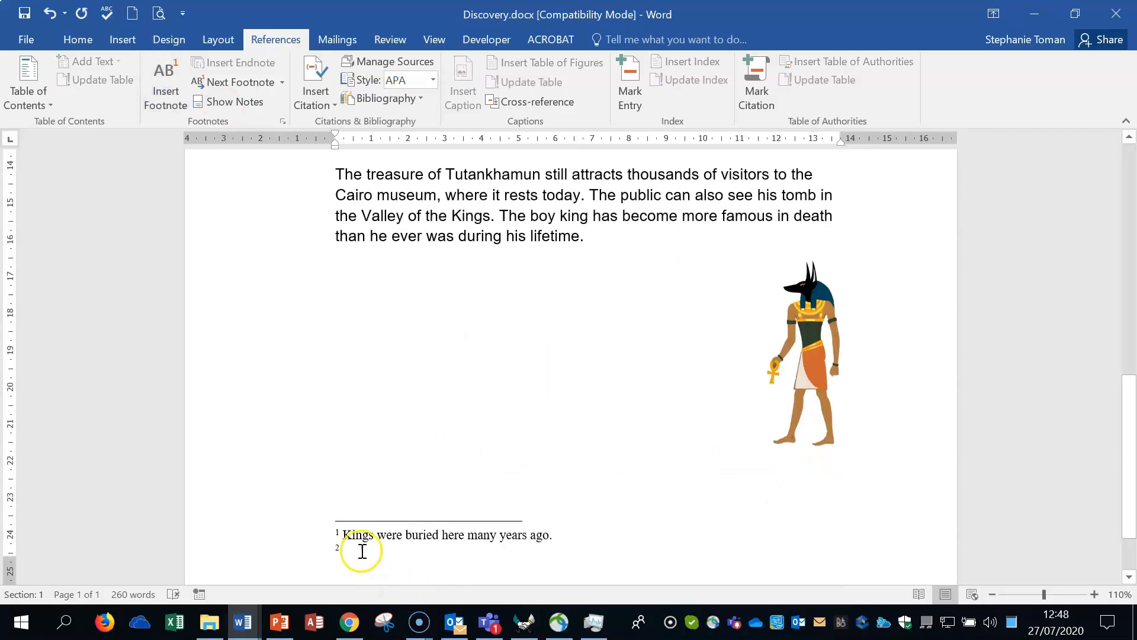
text(Evide)
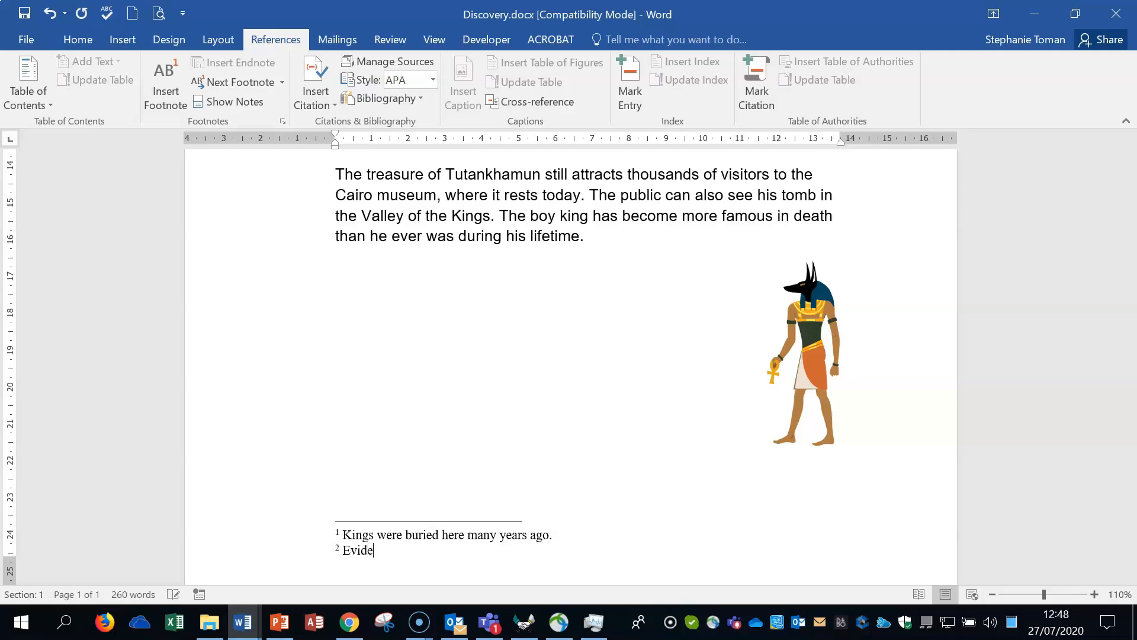
text(nce mmmmmm)
Step: Examine the note options for the first footnote, then close them without changing anything
click(336, 533)
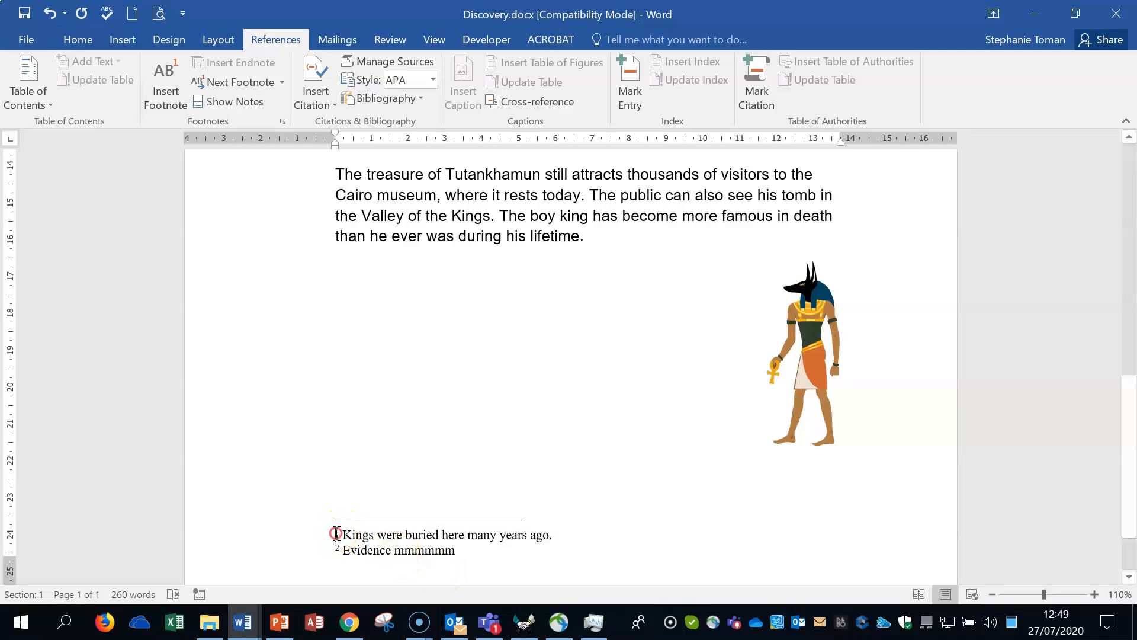
right_click(337, 533)
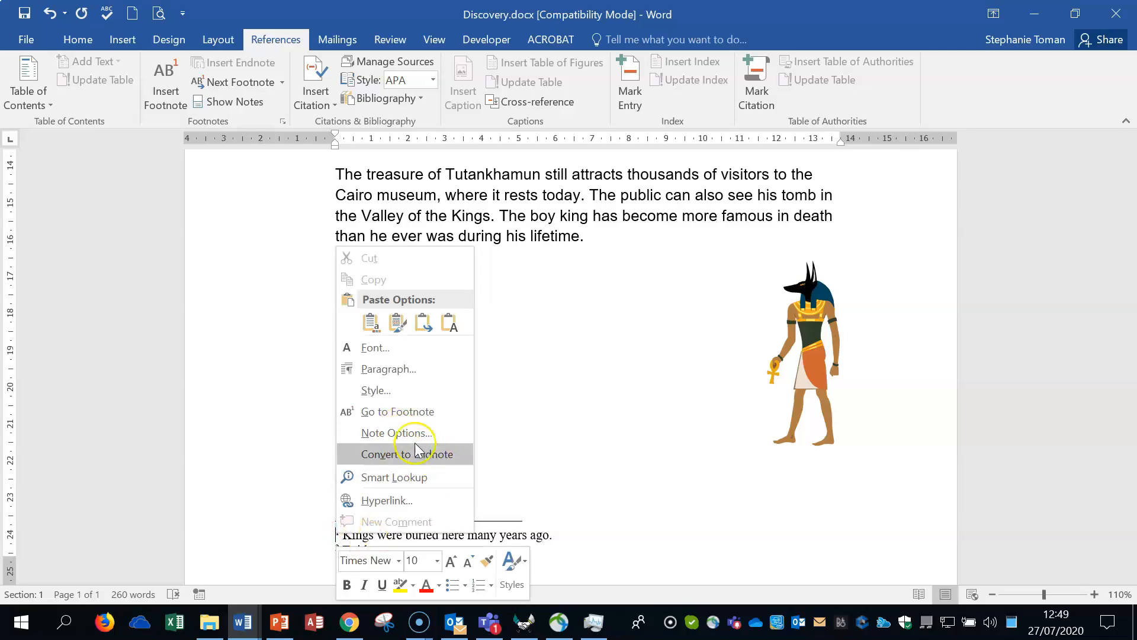
click(397, 432)
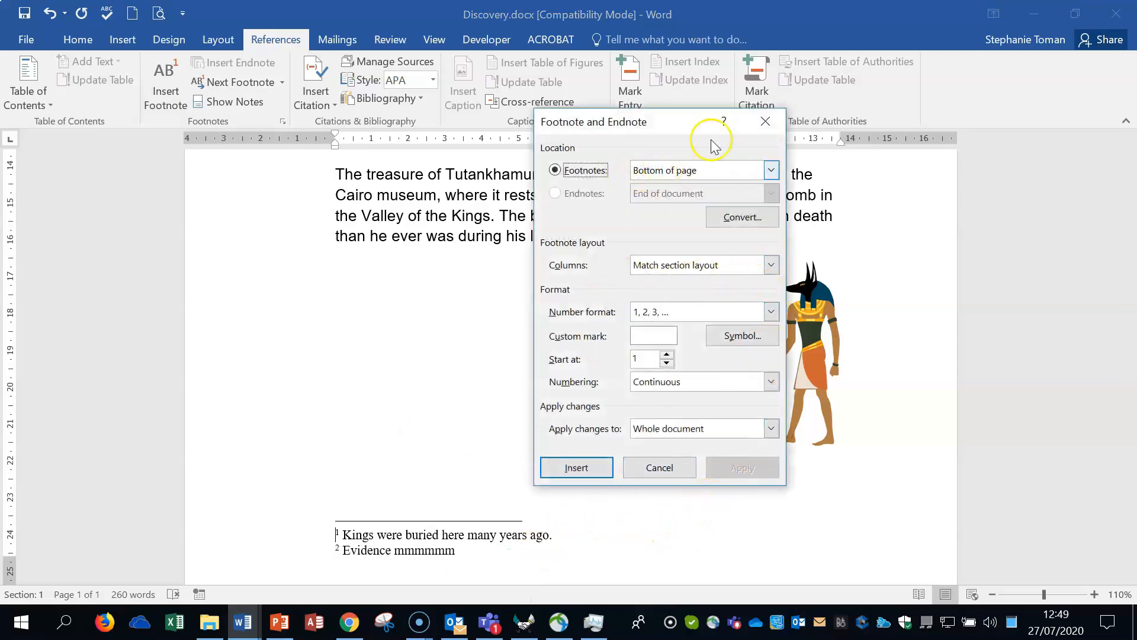
click(768, 123)
click(873, 542)
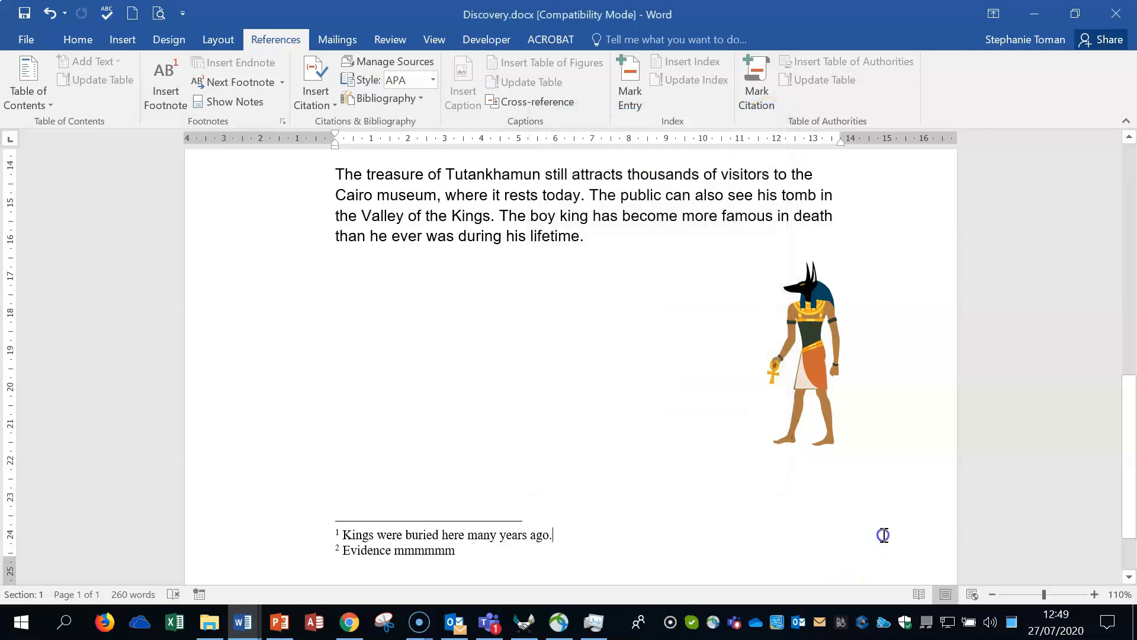
Step: Close Discovery.docx without saving and select the Q15 row in the revision sheet
click(1123, 18)
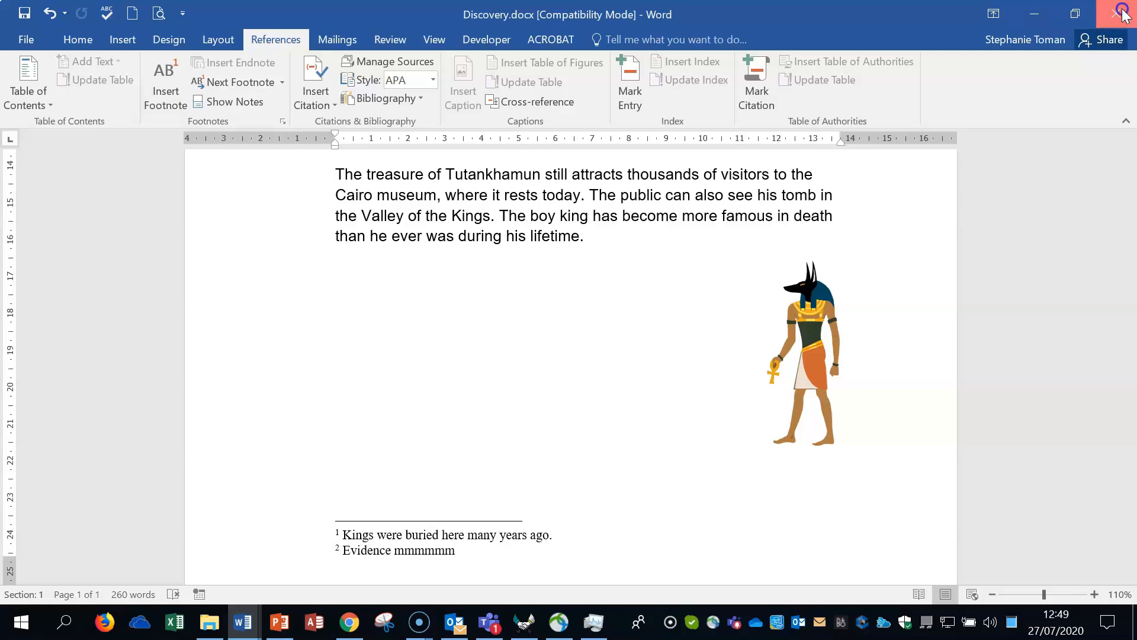
click(559, 345)
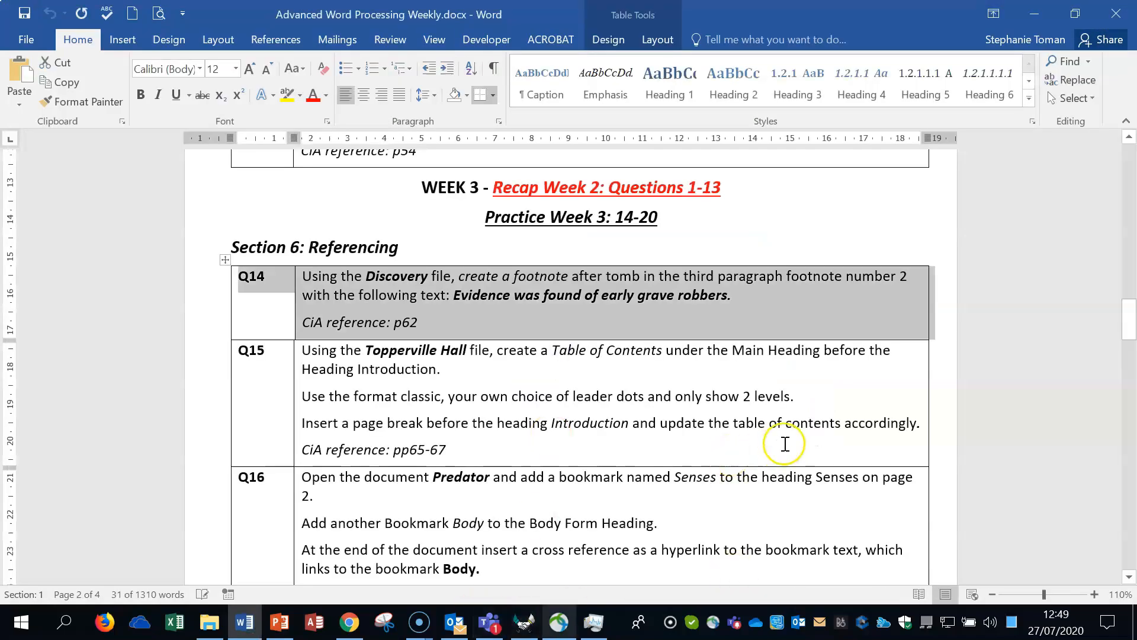
click(210, 411)
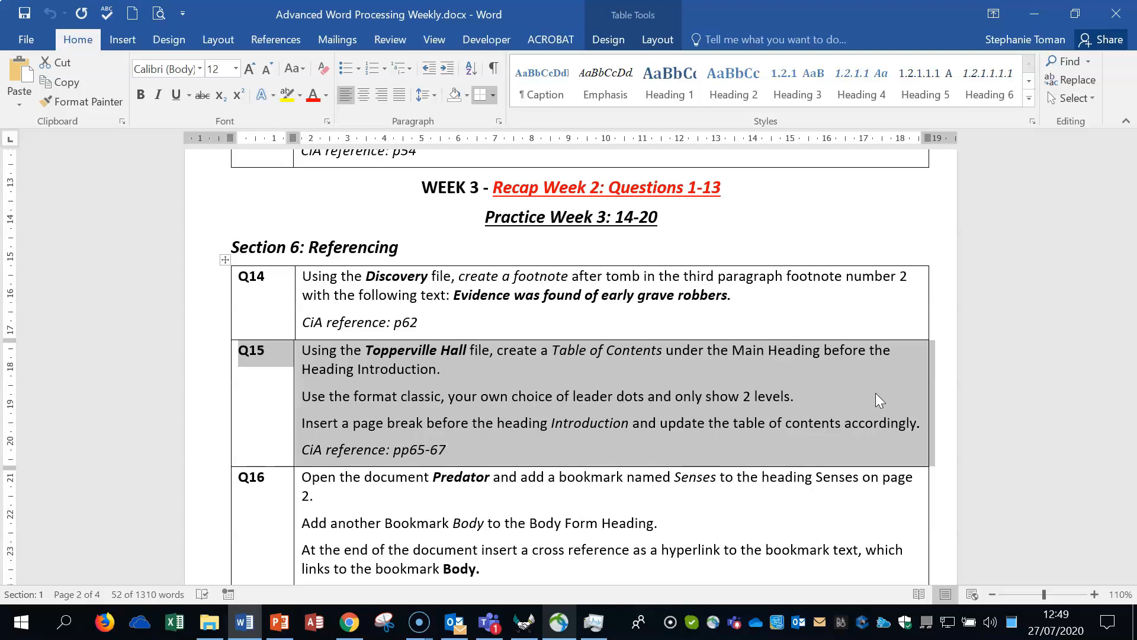
Step: Minimise the revision sheet and open Topperville Hall.docx from the Weekly Revision Workfiles folder
click(1034, 14)
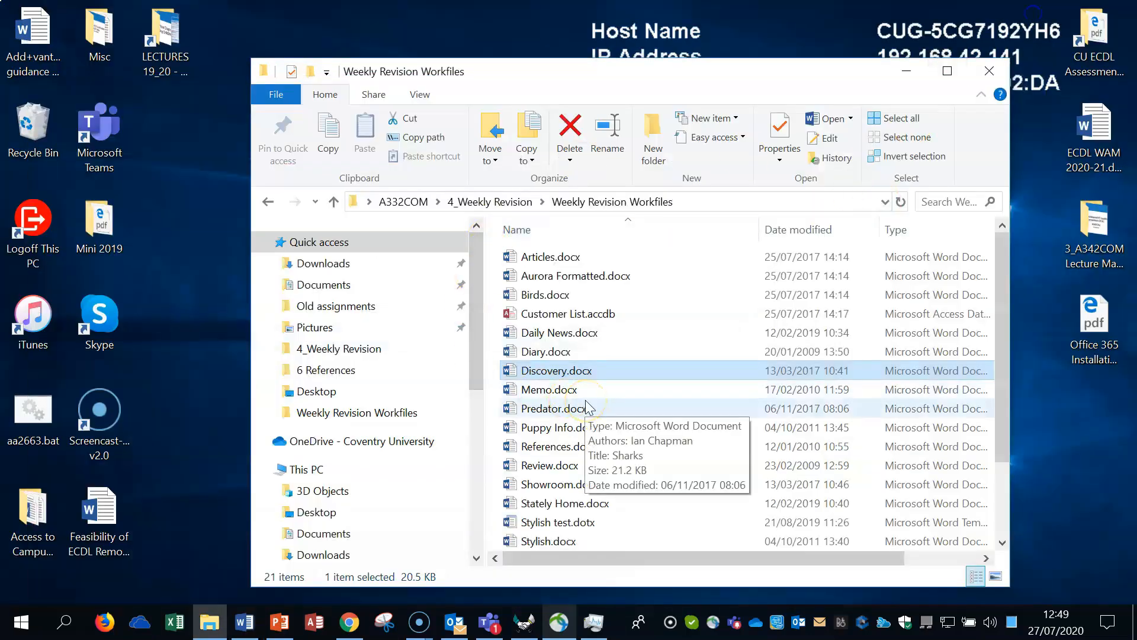
scroll(566, 524, down, 2)
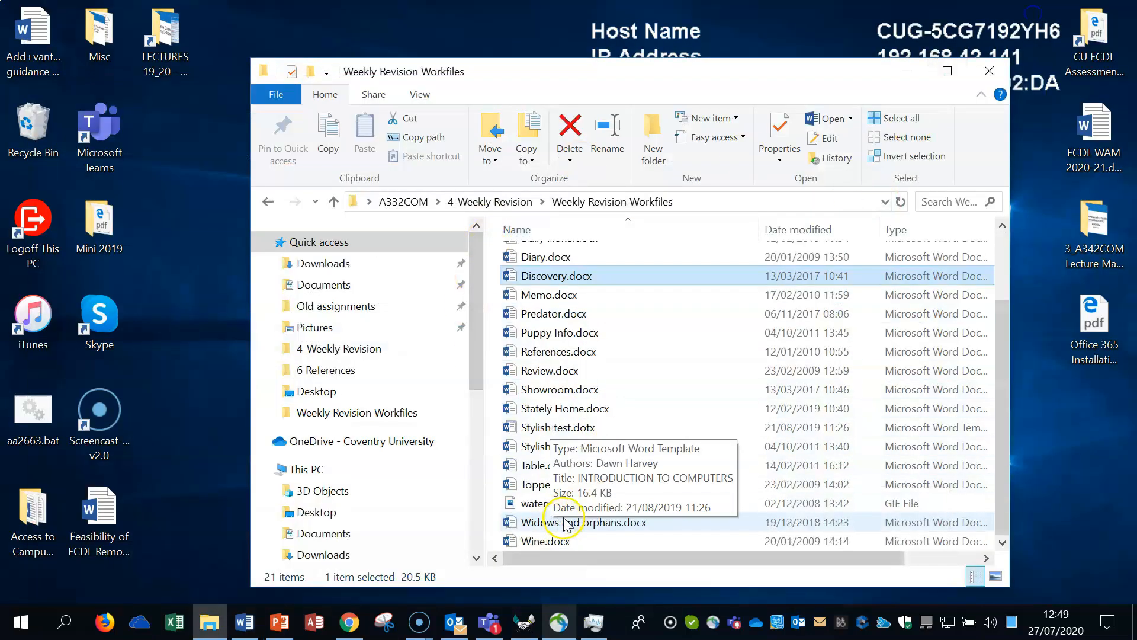
click(550, 484)
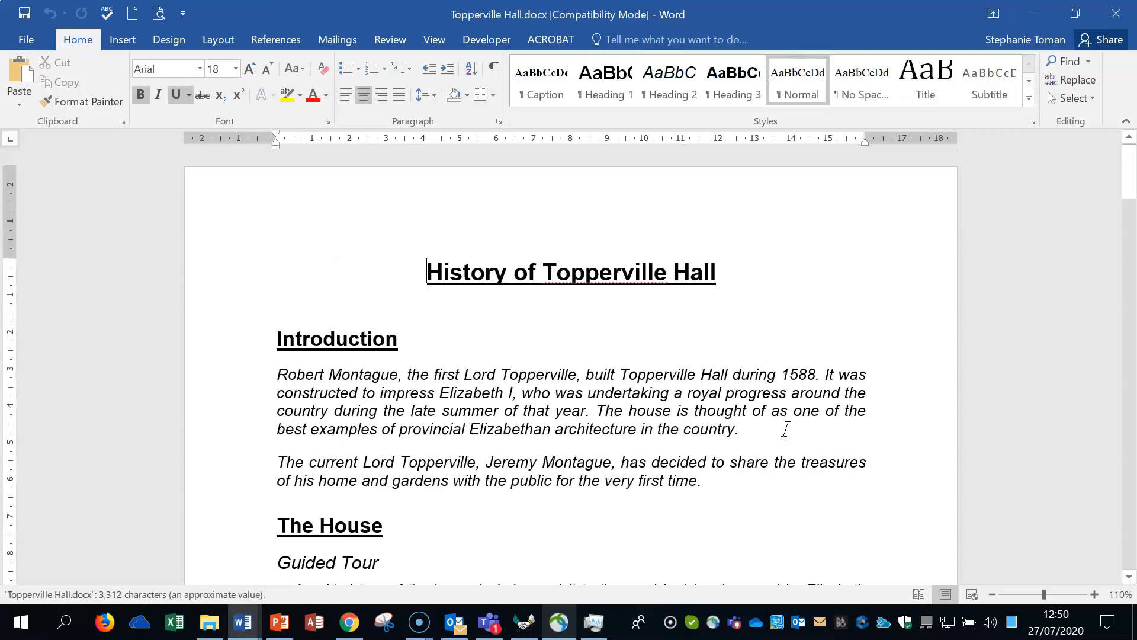
Step: Add an empty paragraph directly below the main heading "History of Topperville Hall"
click(809, 328)
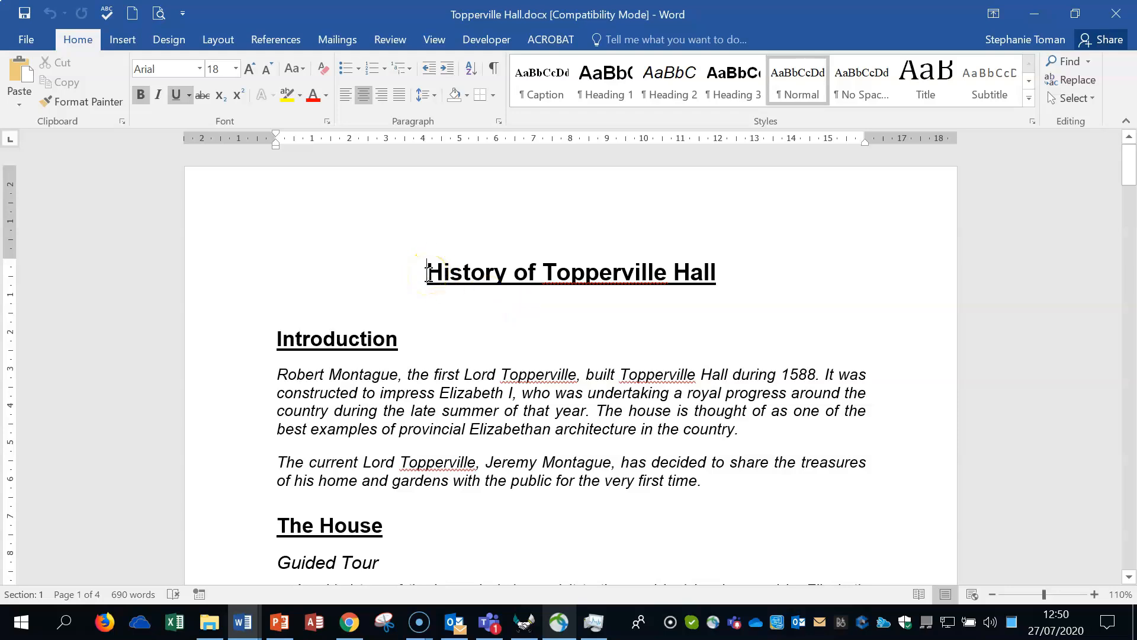
click(589, 311)
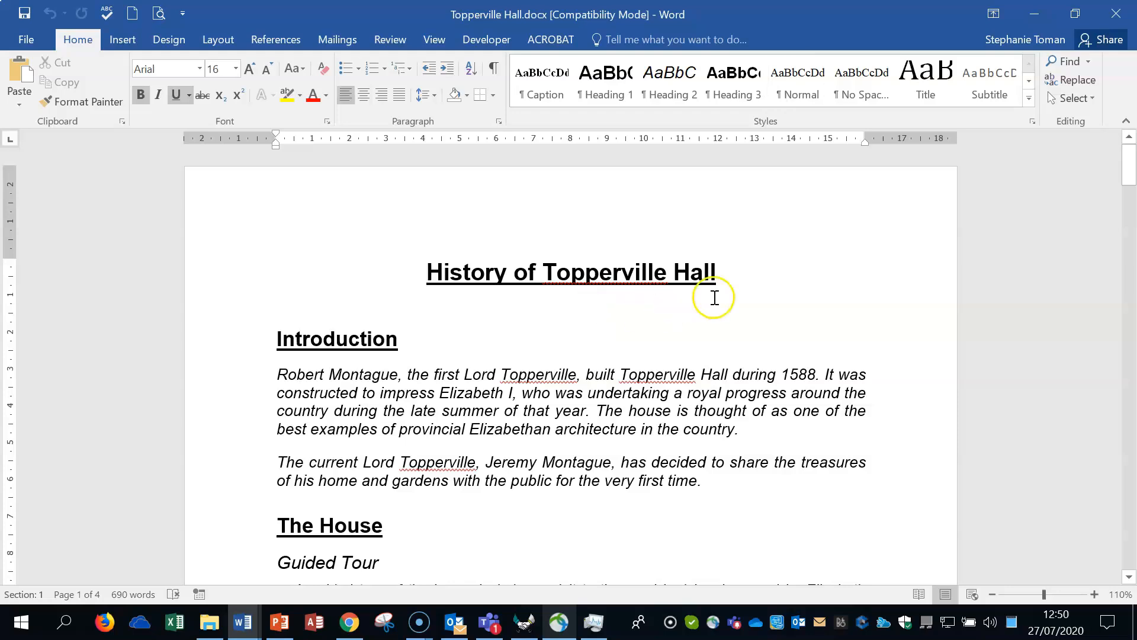
click(732, 276)
key(Return)
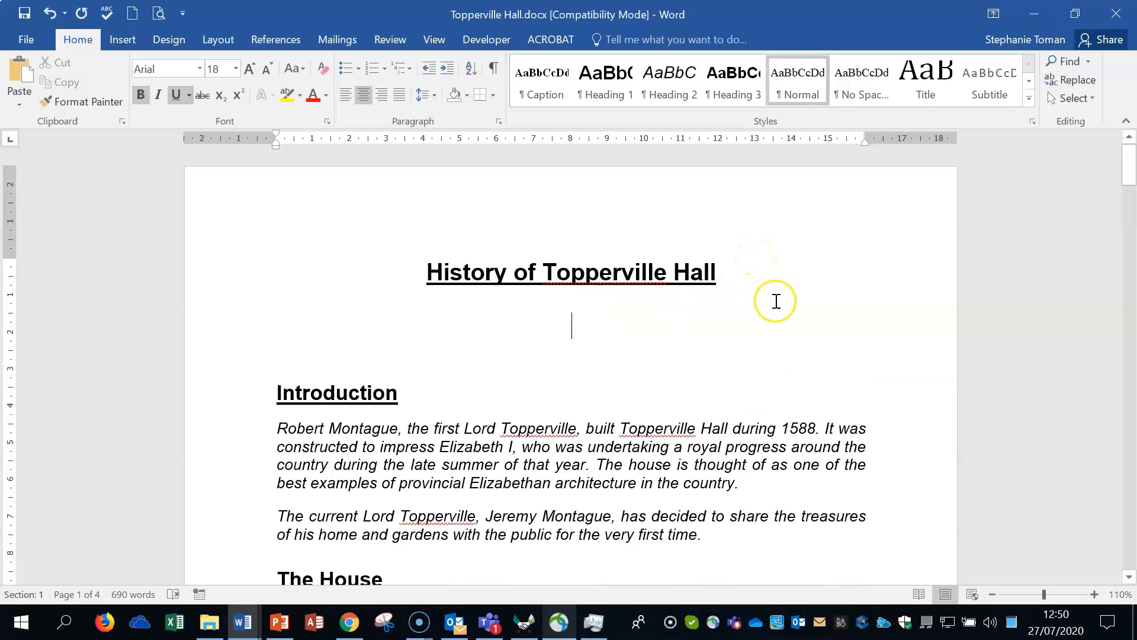
Step: Insert a custom table of contents below the main heading, using the Classic format, 2 levels and a dashed tab leader
click(276, 39)
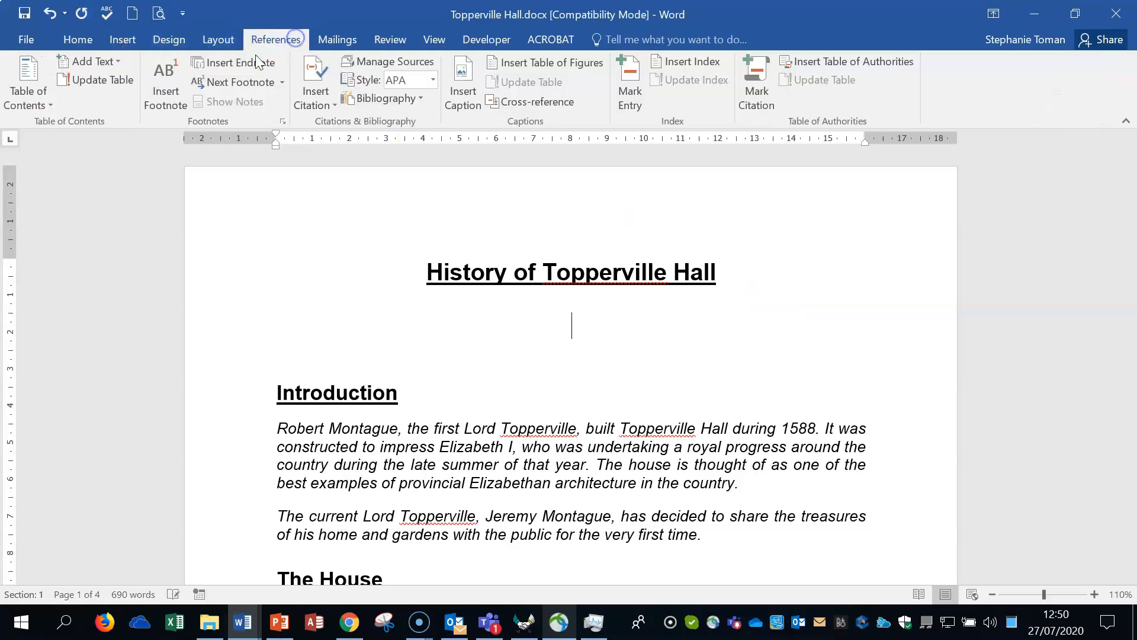
click(43, 99)
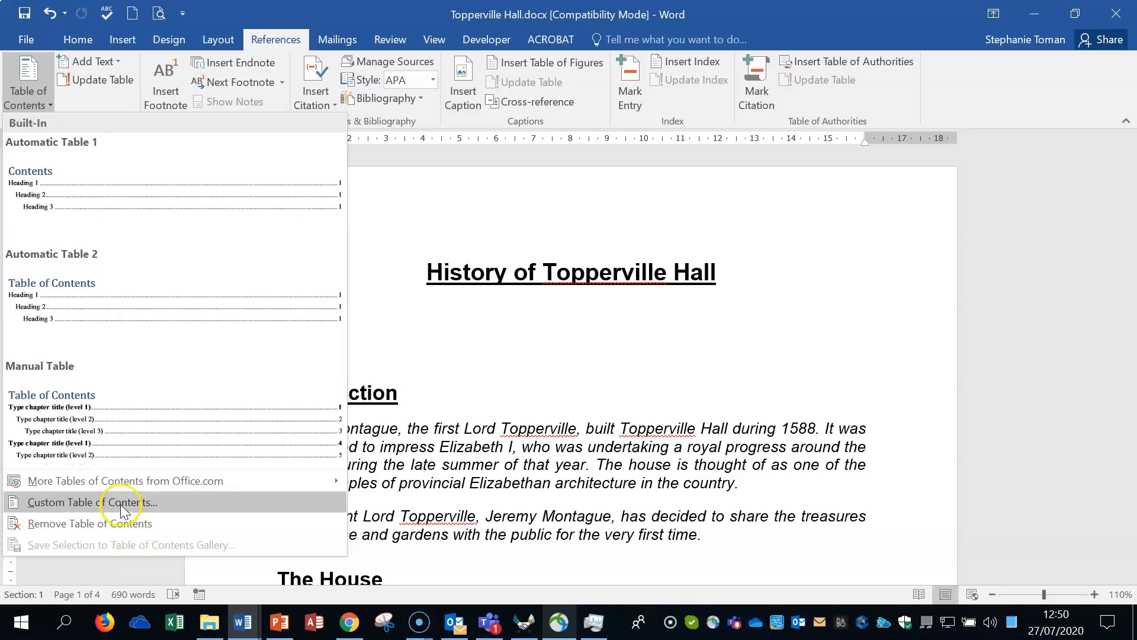
click(122, 503)
drag(835, 125, 878, 137)
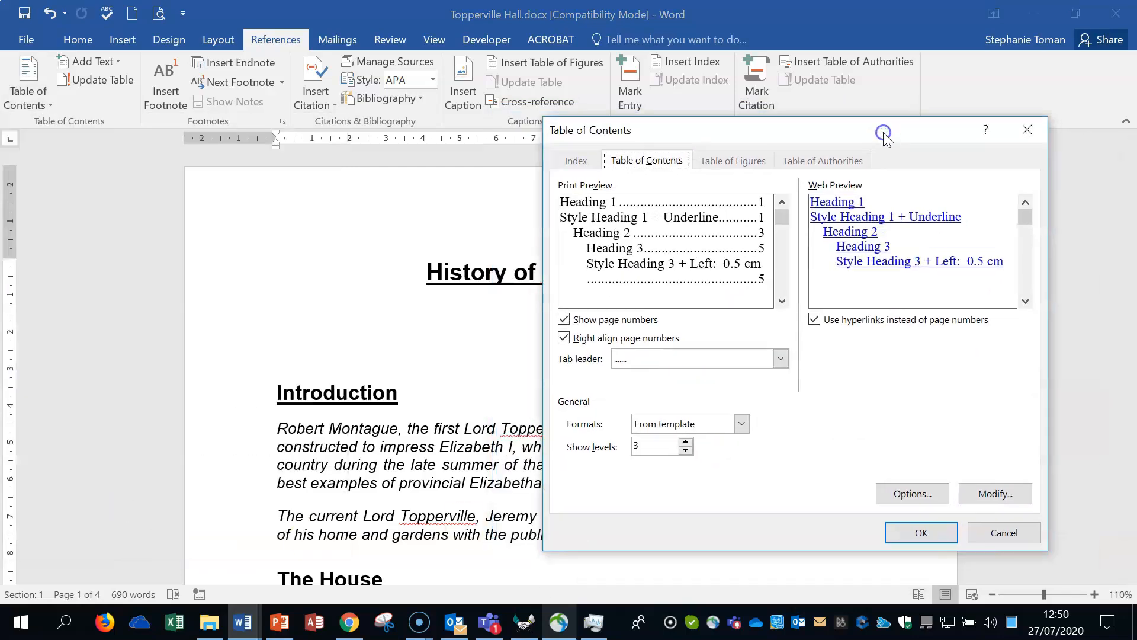
click(742, 424)
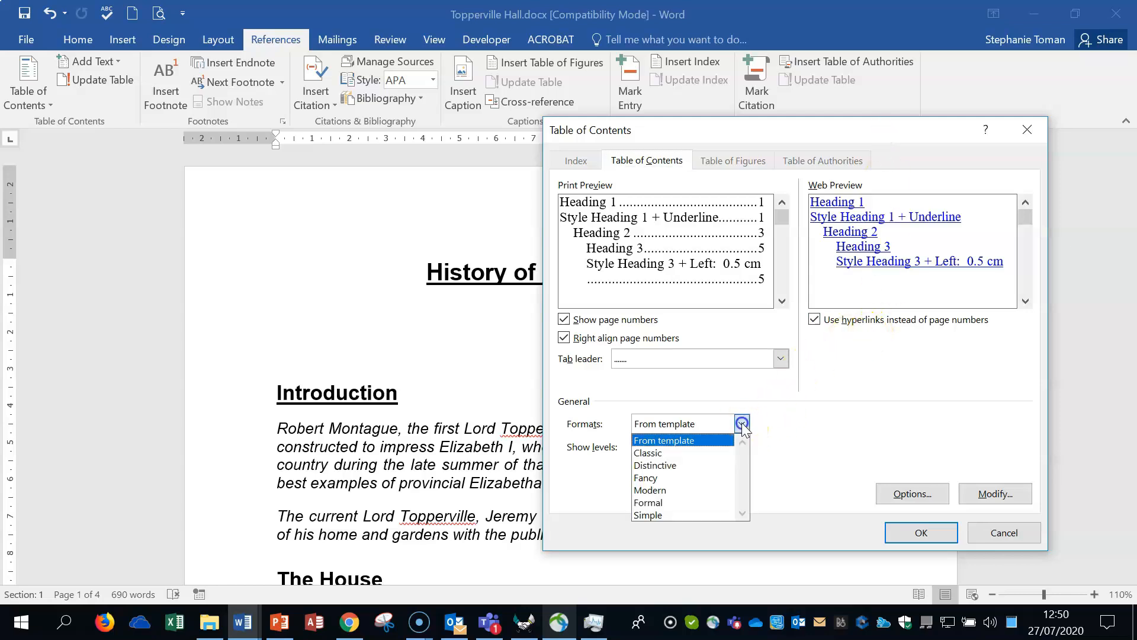
click(698, 453)
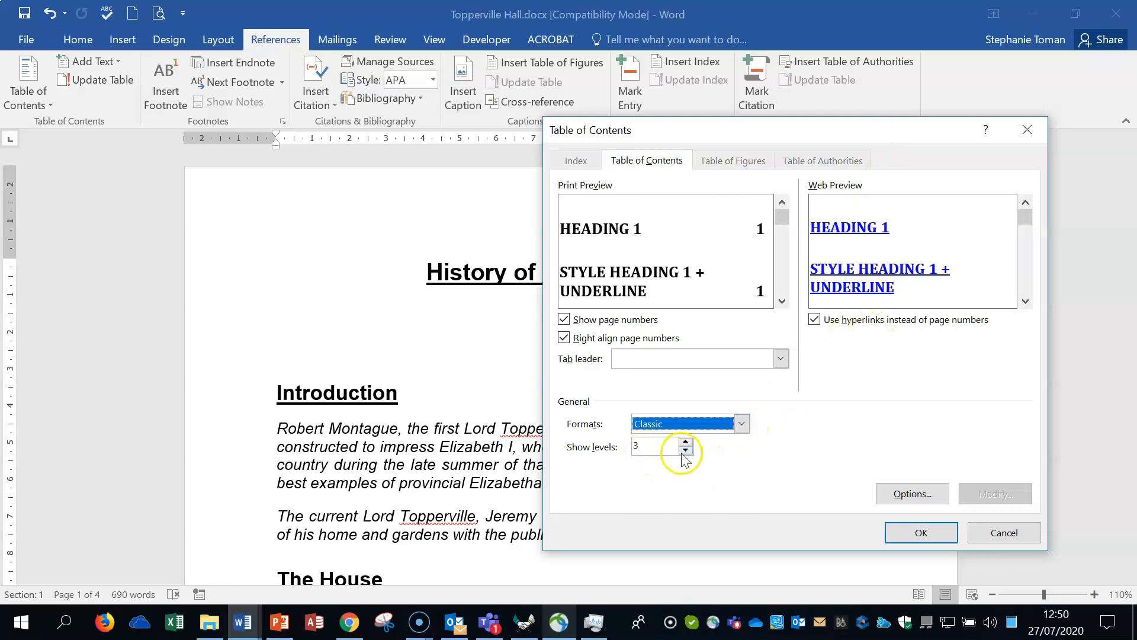
click(685, 450)
click(780, 358)
click(664, 402)
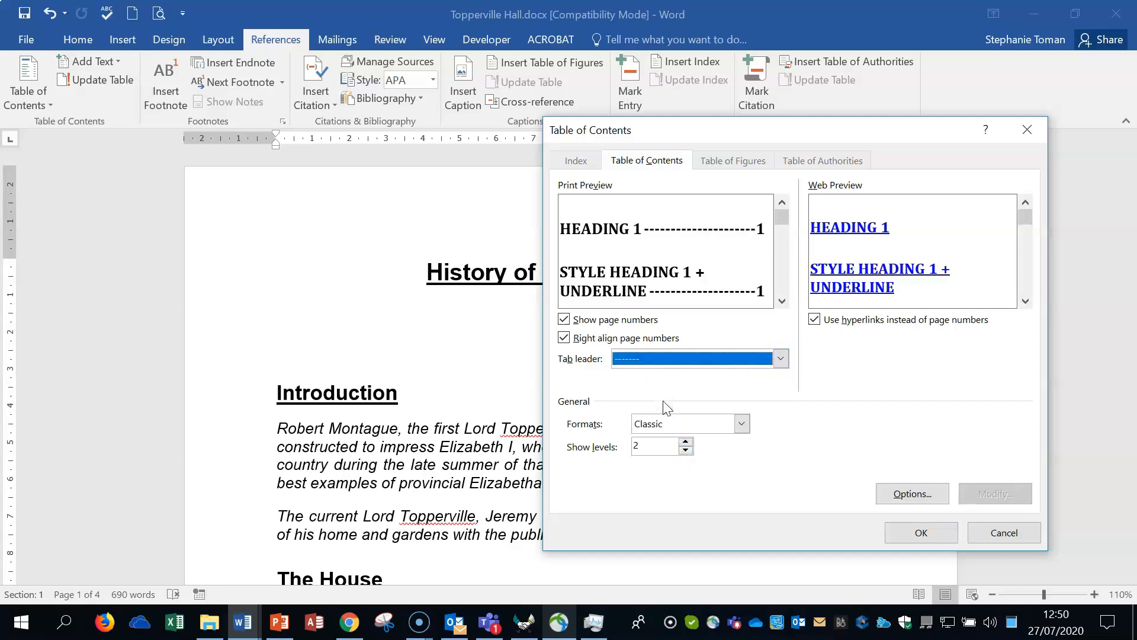
click(919, 532)
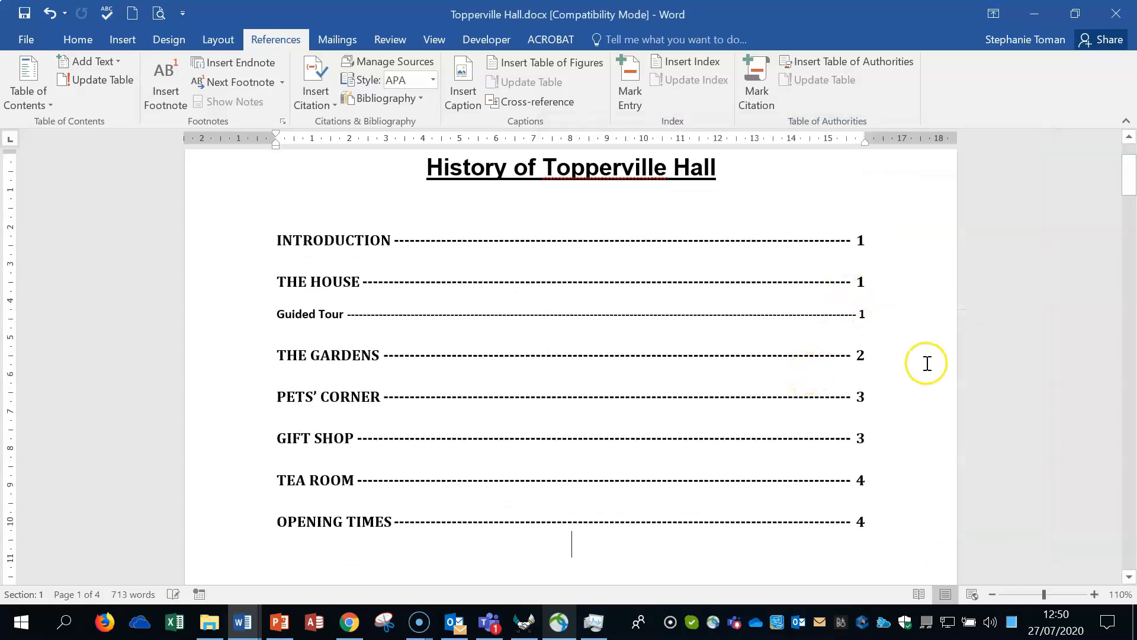
Step: Insert a page break directly before the "Introduction" heading, below the table of contents
scroll(927, 363, down, 5)
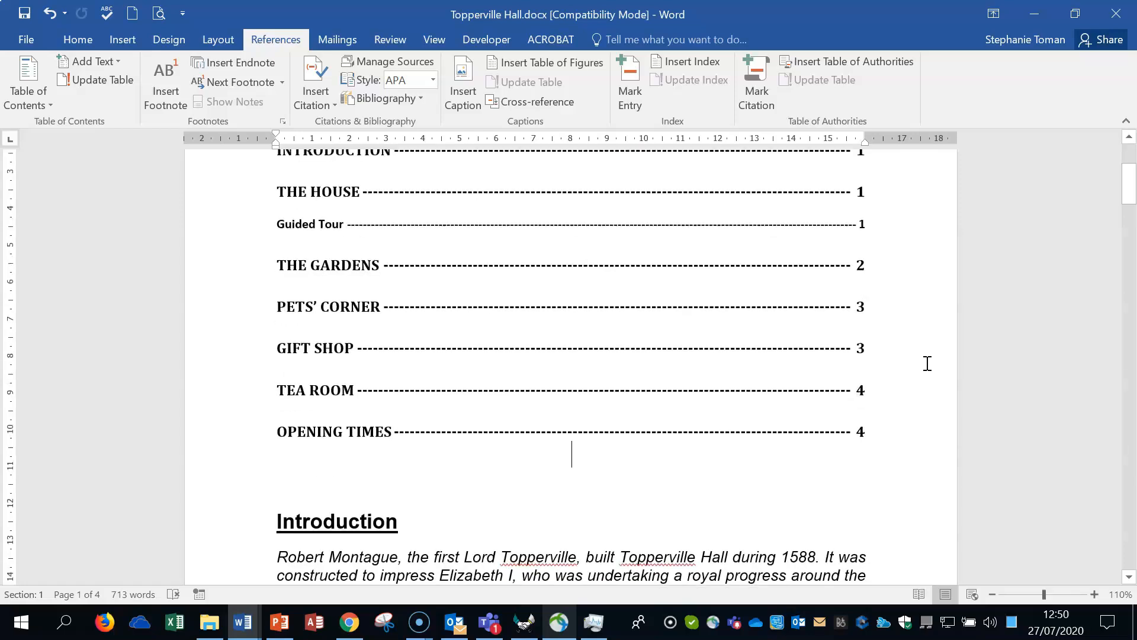
click(266, 386)
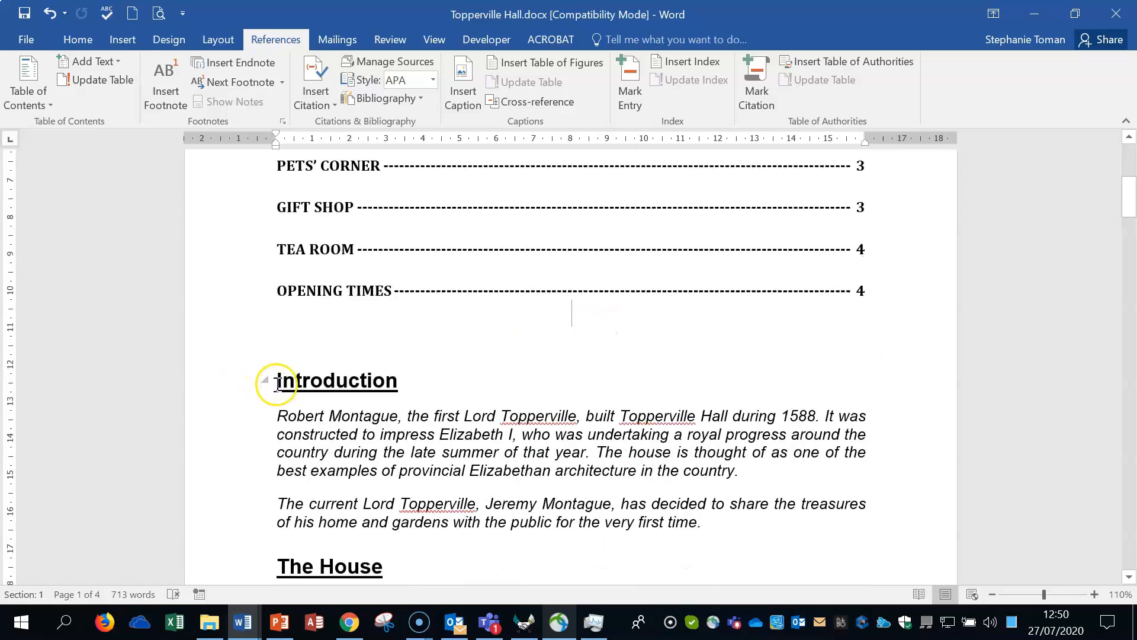
key(ctrl+Return)
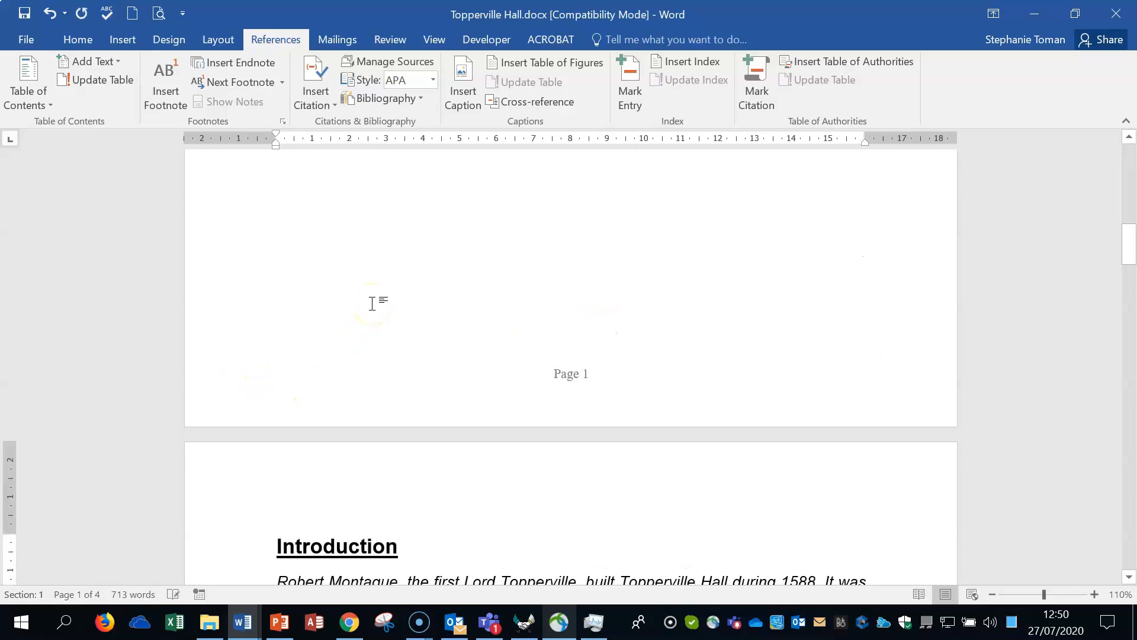
Step: Update the table of contents field, using the option to update page numbers only
scroll(457, 320, up, 6)
scroll(456, 321, up, 1)
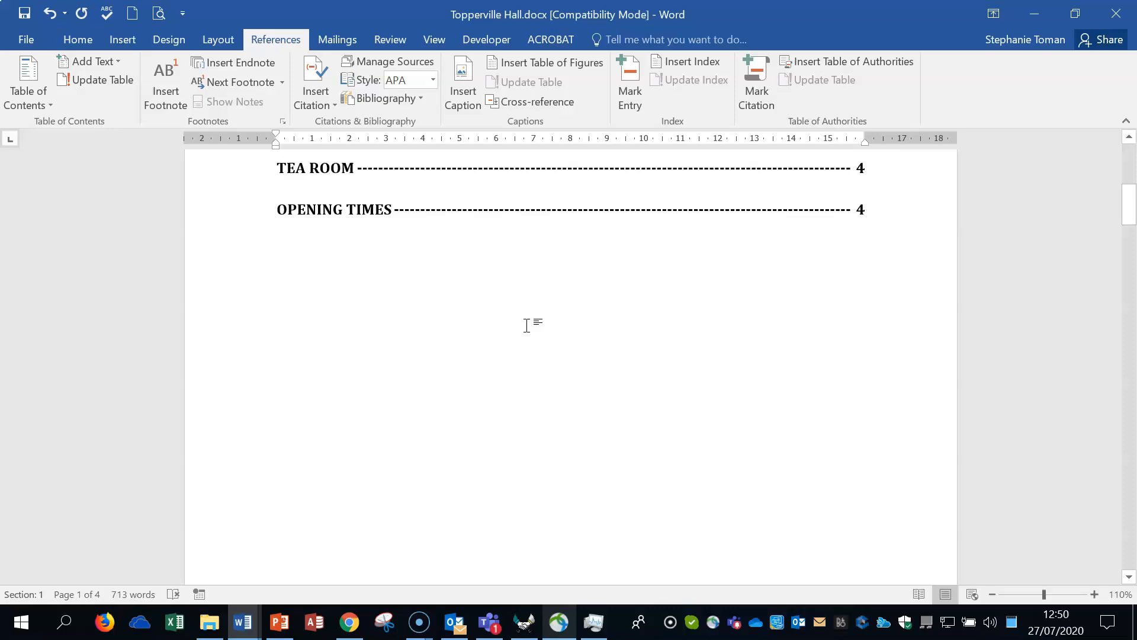
scroll(527, 325, up, 7)
right_click(551, 392)
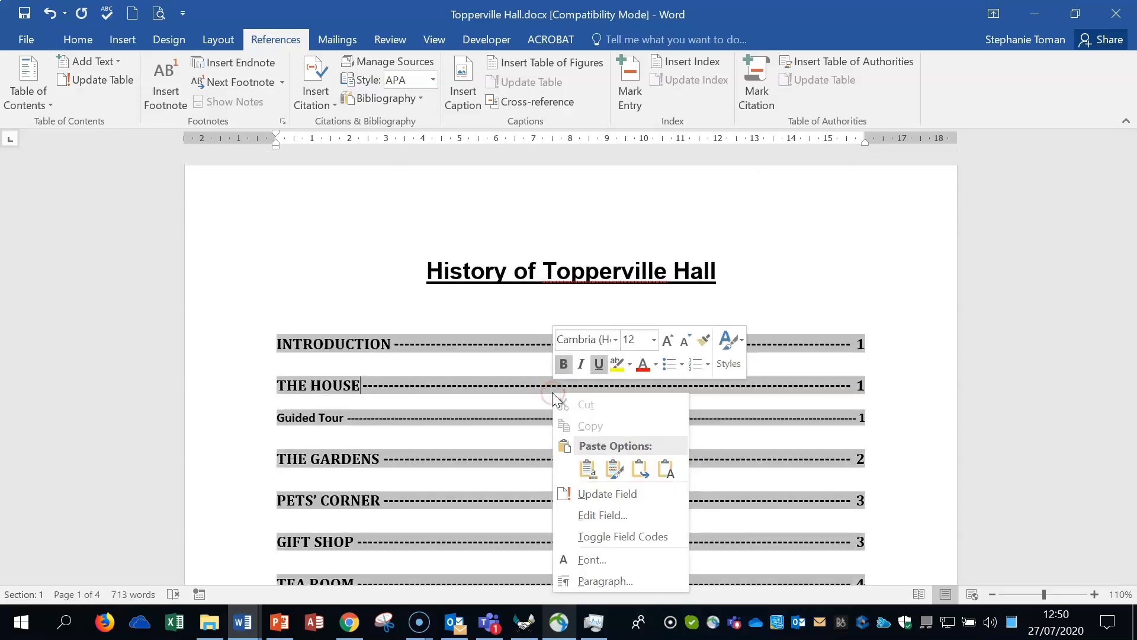
click(638, 494)
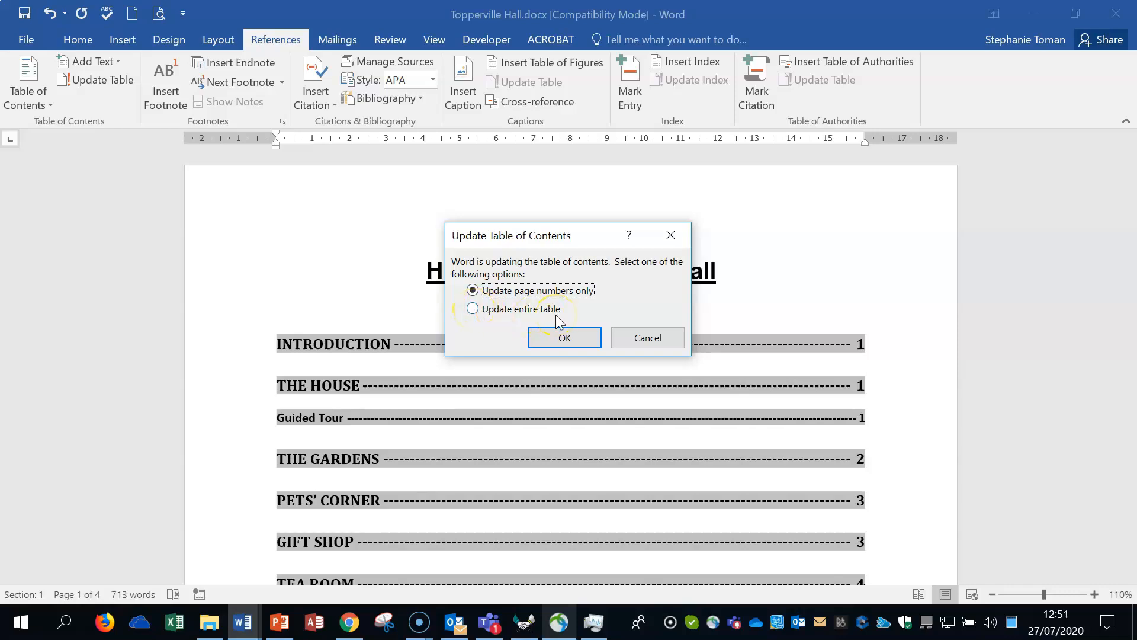
click(563, 340)
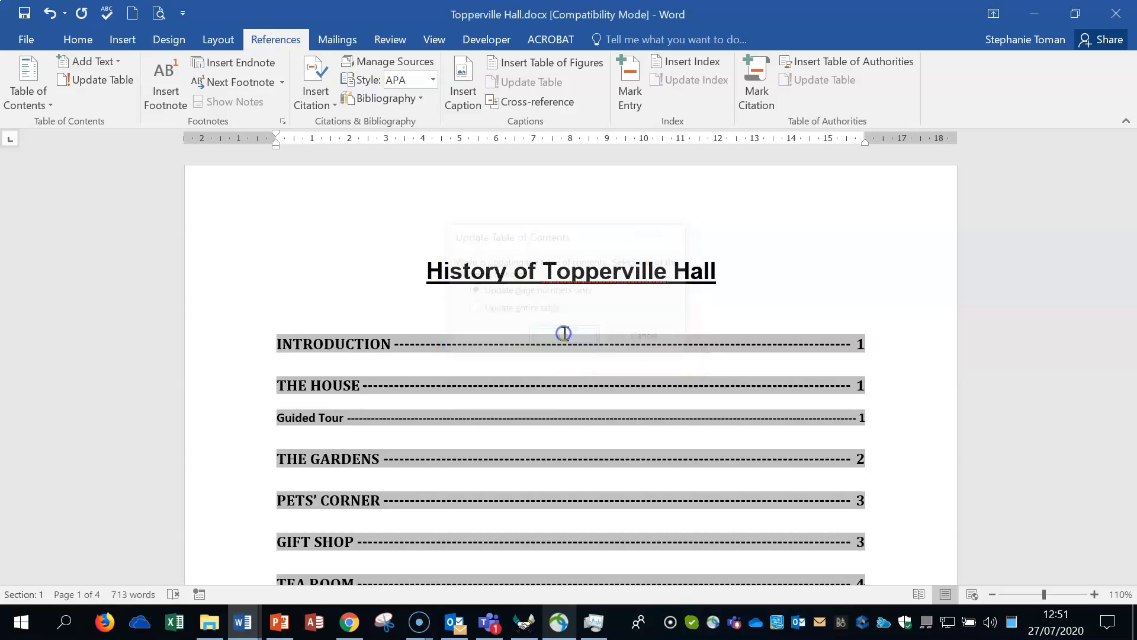
Step: Switch to the revision sheet and select its Q16 row, then minimise it and open Predator.docx from the Weekly Revision Workfiles folder
key(alt+Tab)
click(211, 540)
scroll(658, 434, down, 2)
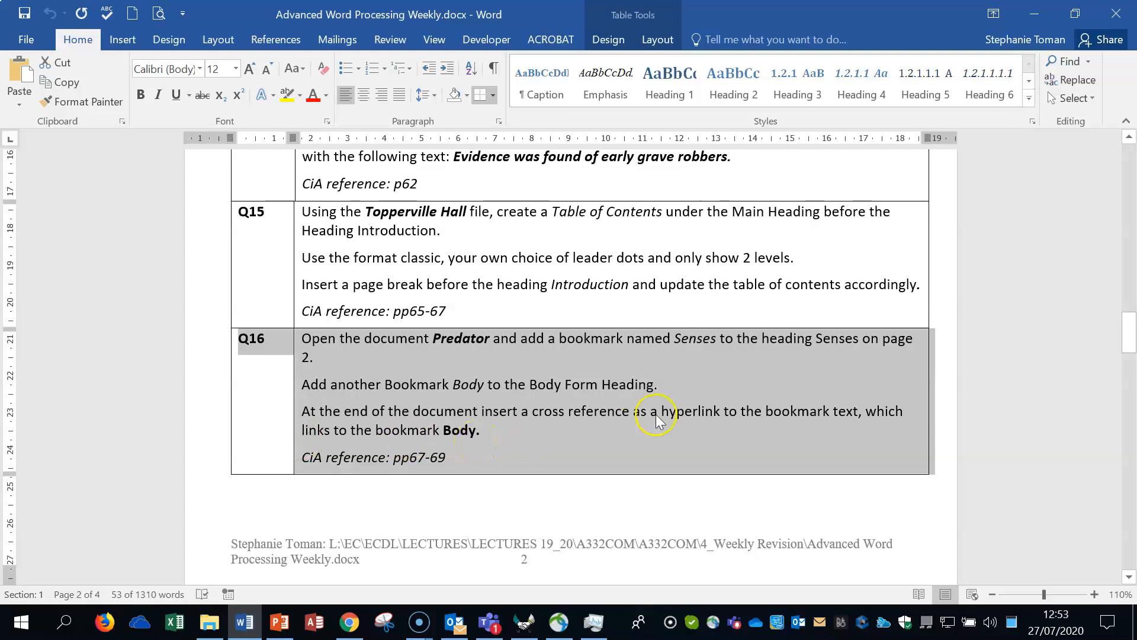
click(1034, 14)
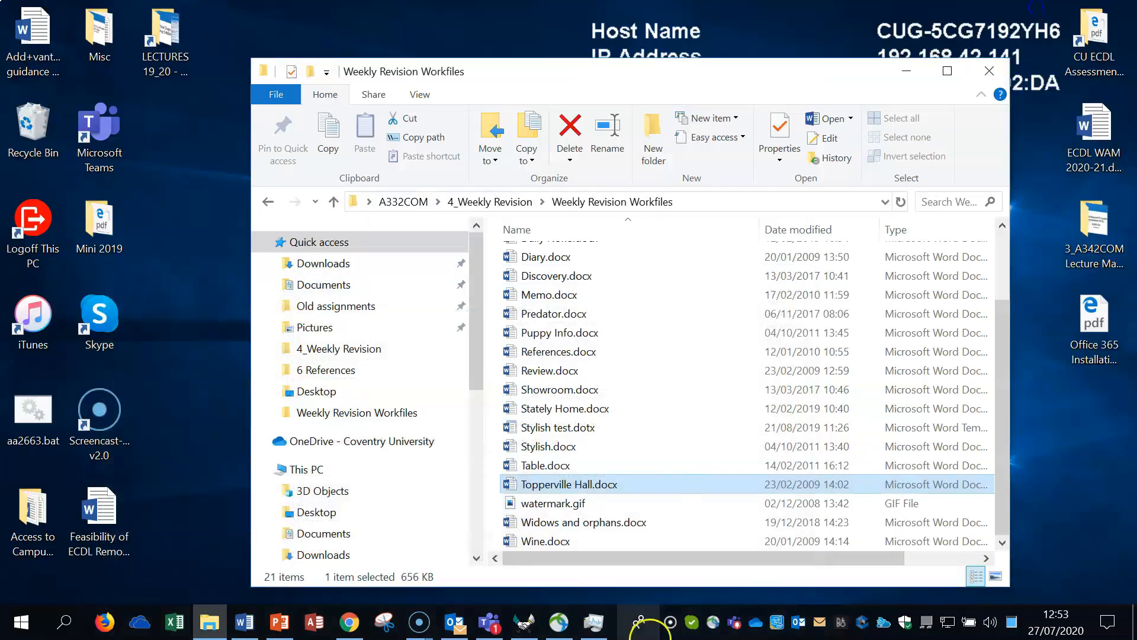
click(537, 316)
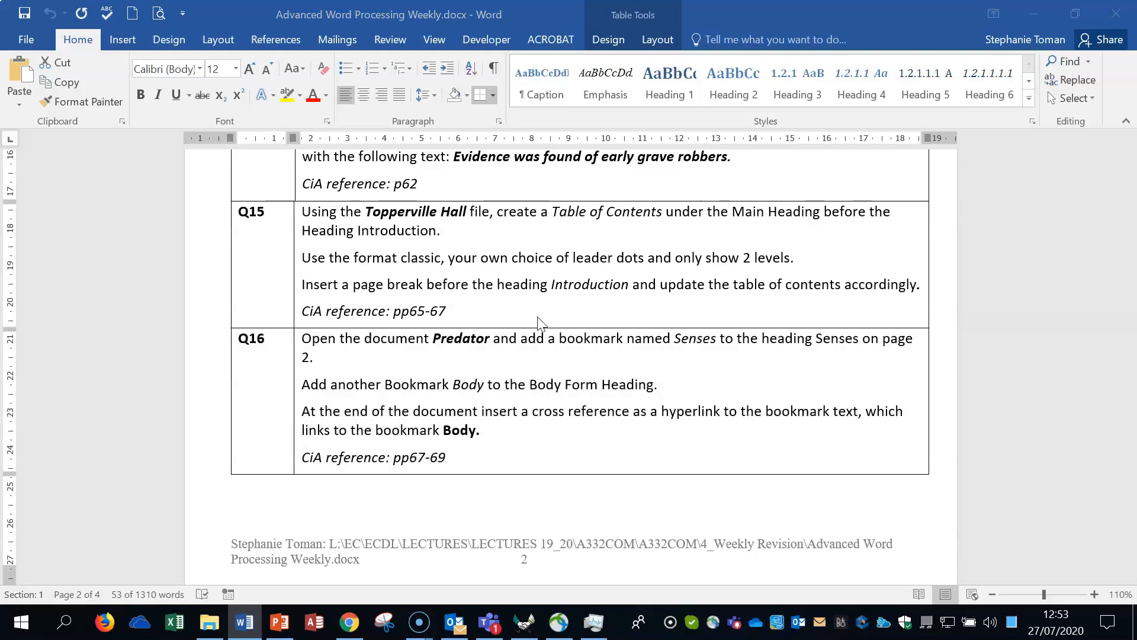
click(122, 40)
click(559, 82)
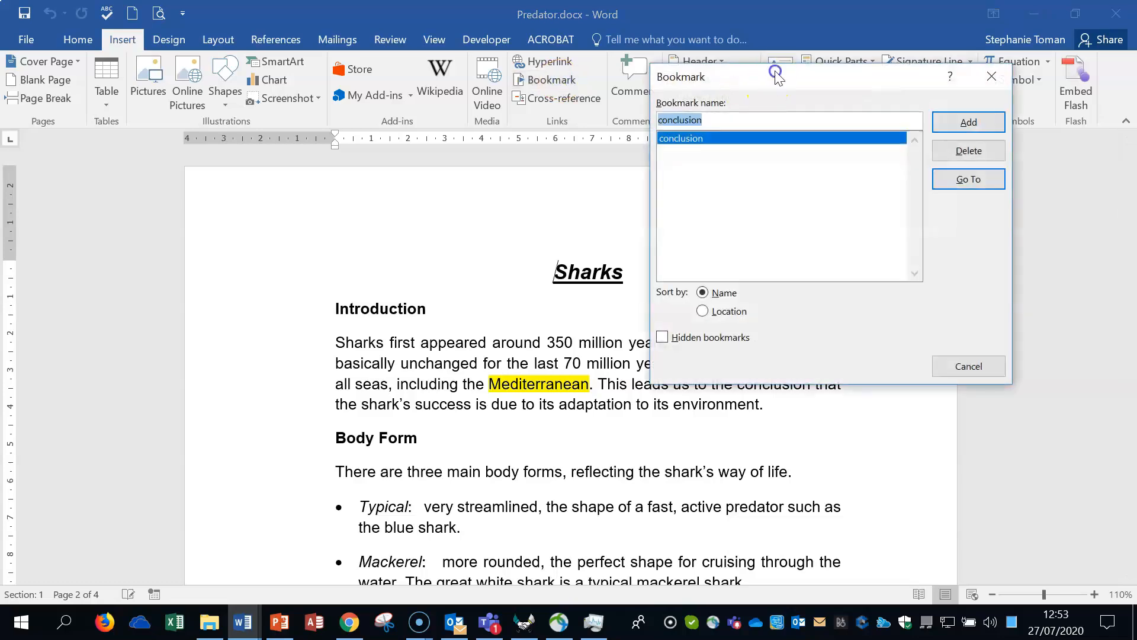
drag(776, 74, 684, 176)
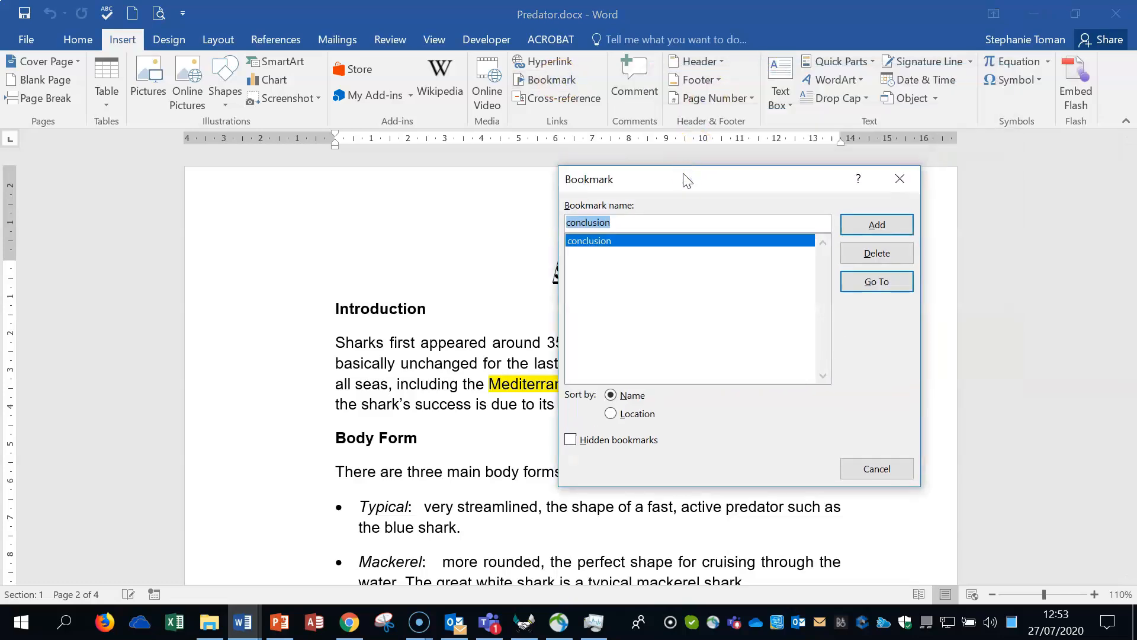
click(904, 177)
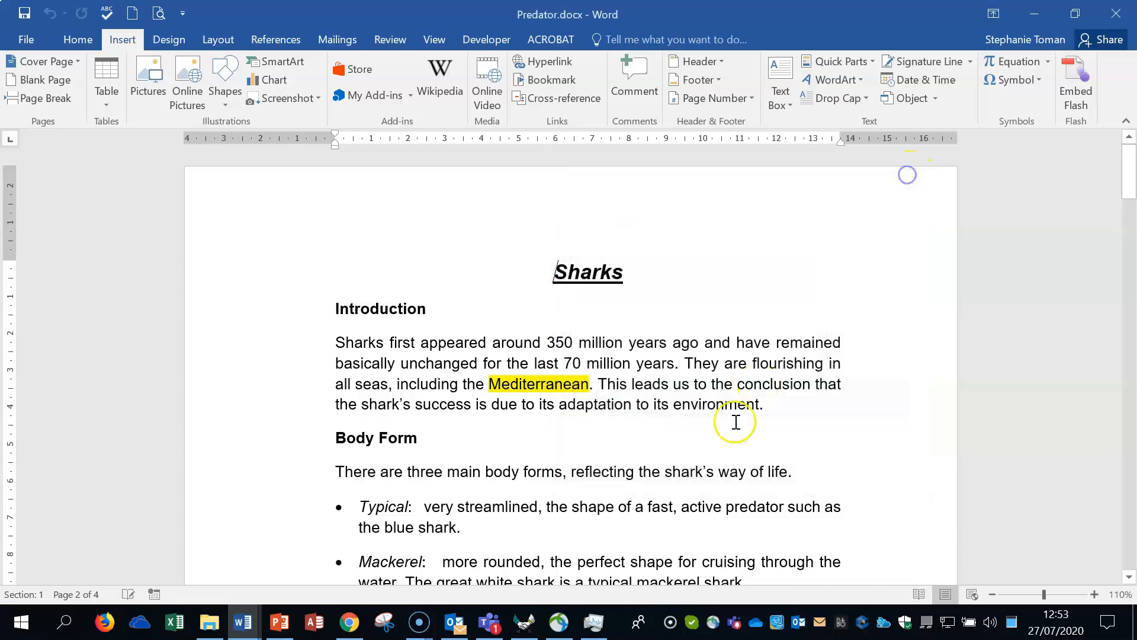
Step: Add a bookmark named "Senses" to the "Senses" heading on page 2 of Predator.docx
scroll(735, 423, down, 12)
scroll(730, 429, down, 15)
scroll(730, 429, up, 3)
drag(332, 363, 396, 367)
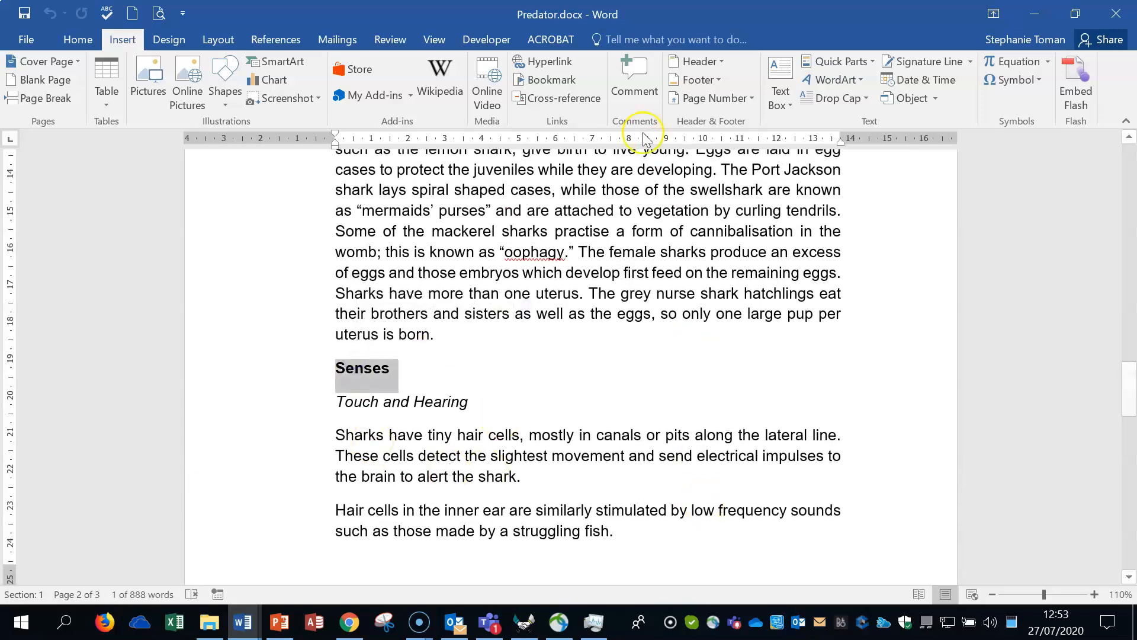
click(551, 80)
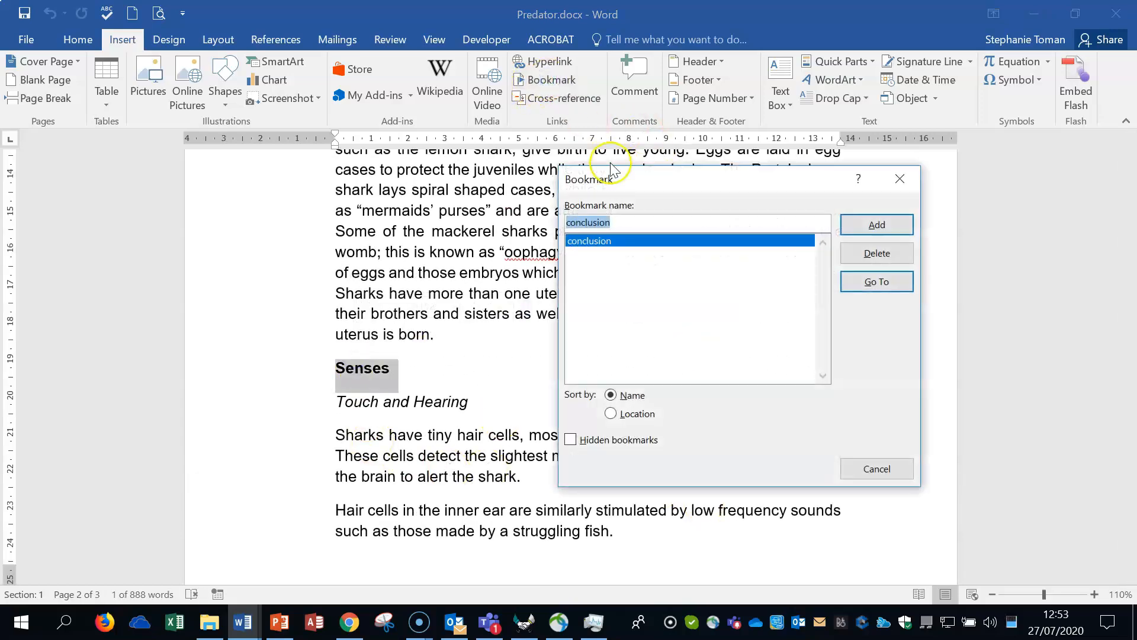
text(Sen)
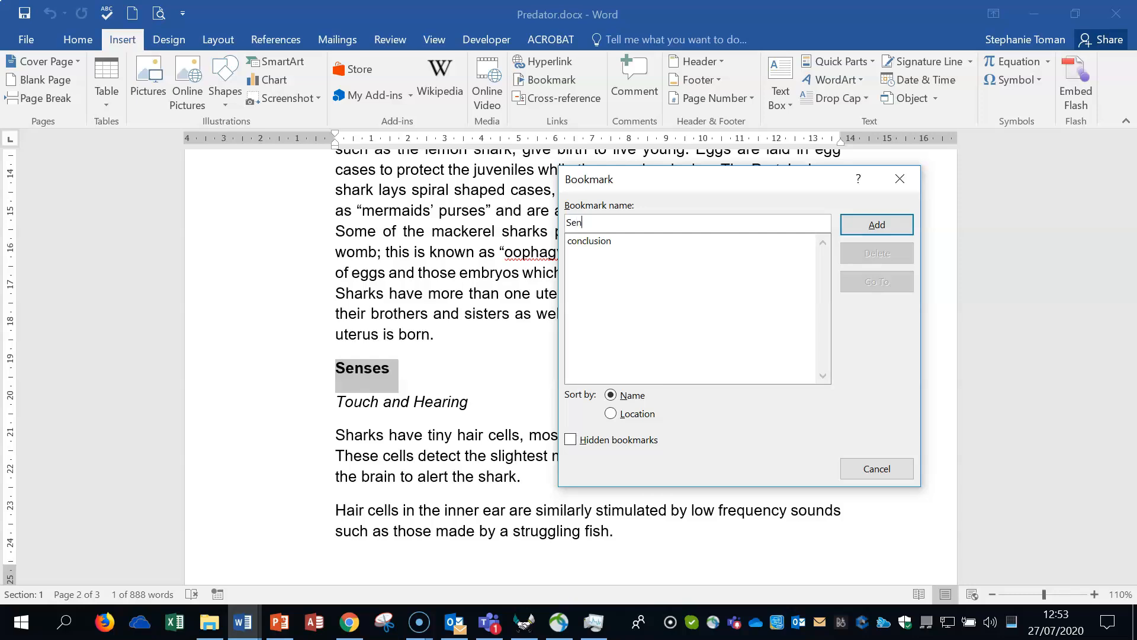
text(ses)
click(877, 225)
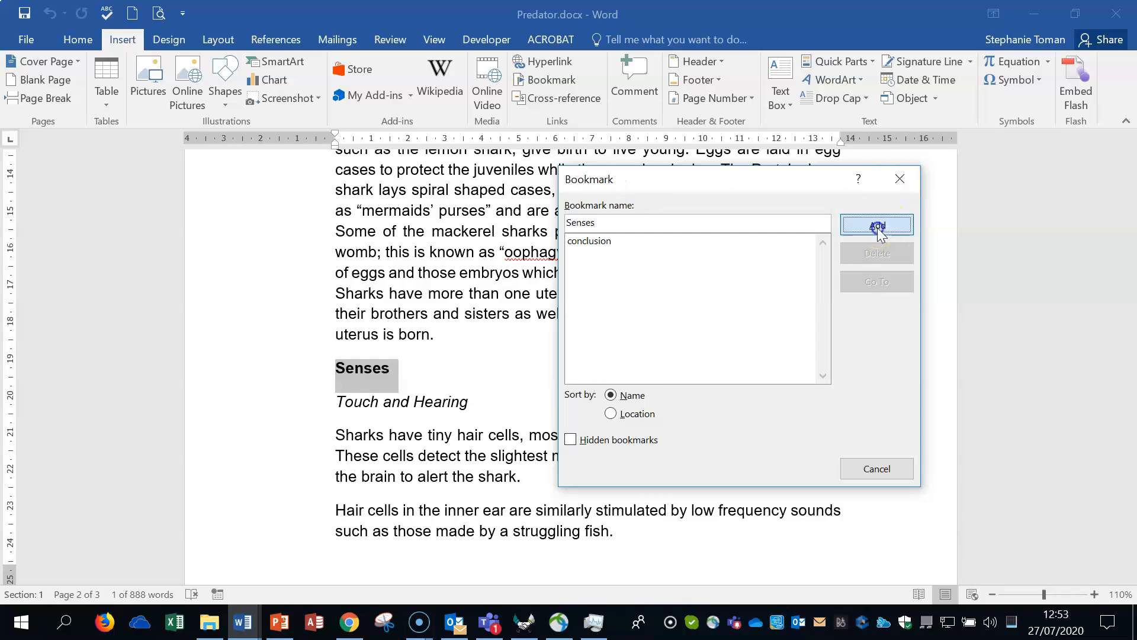
click(866, 232)
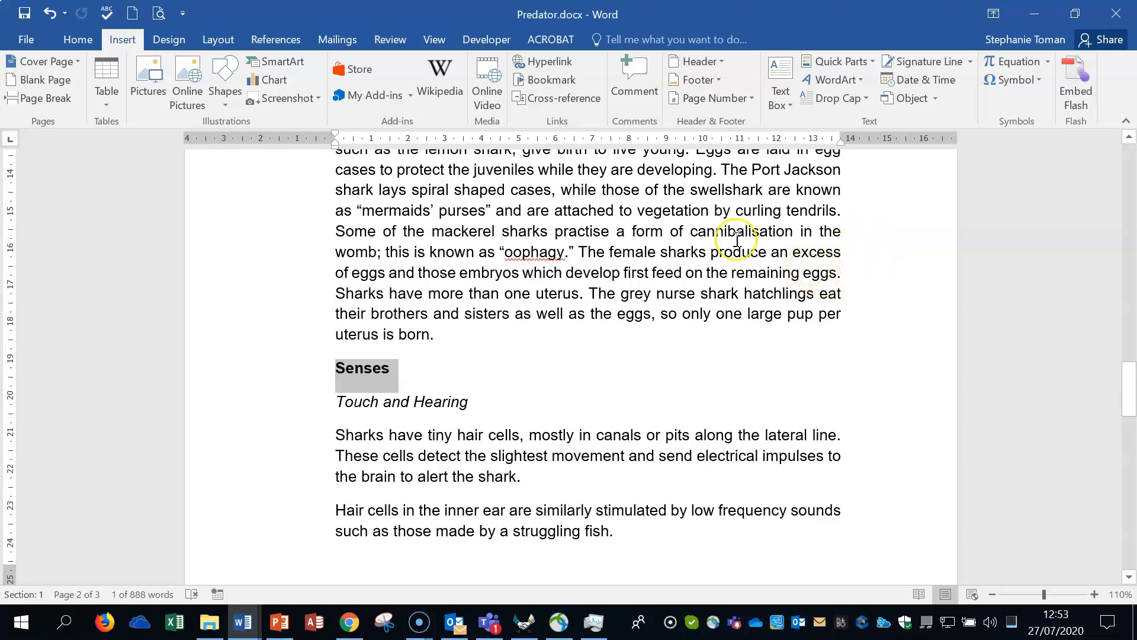
click(578, 235)
Step: Add a bookmark named "Body" to the "Body Form" heading on page 1
scroll(579, 236, up, 15)
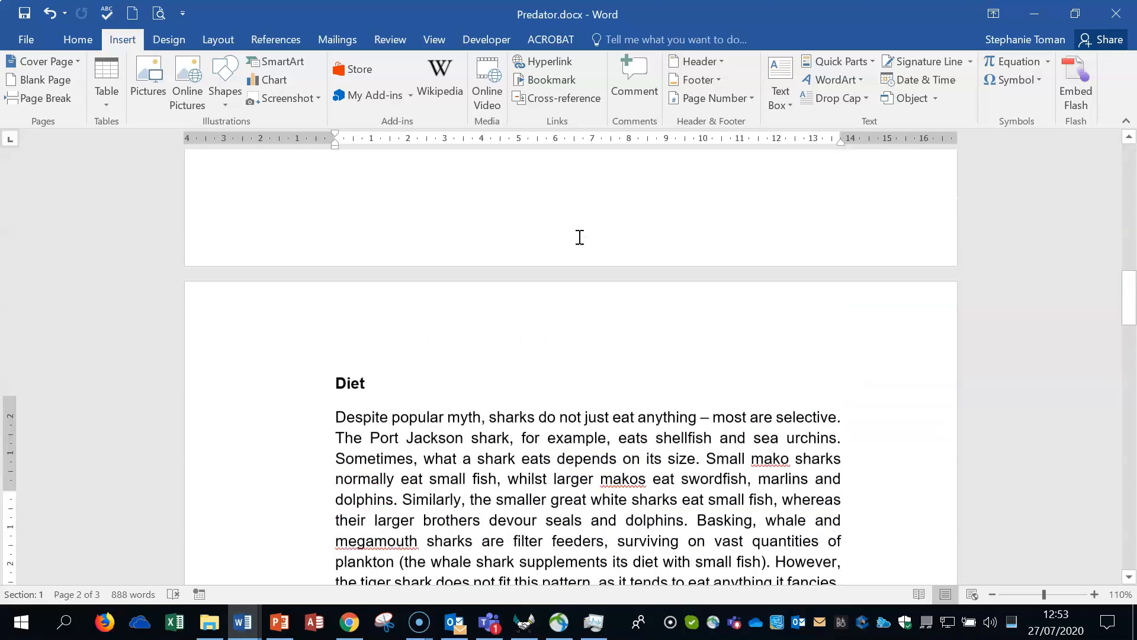
scroll(579, 235, up, 8)
click(341, 296)
drag(341, 296, 410, 296)
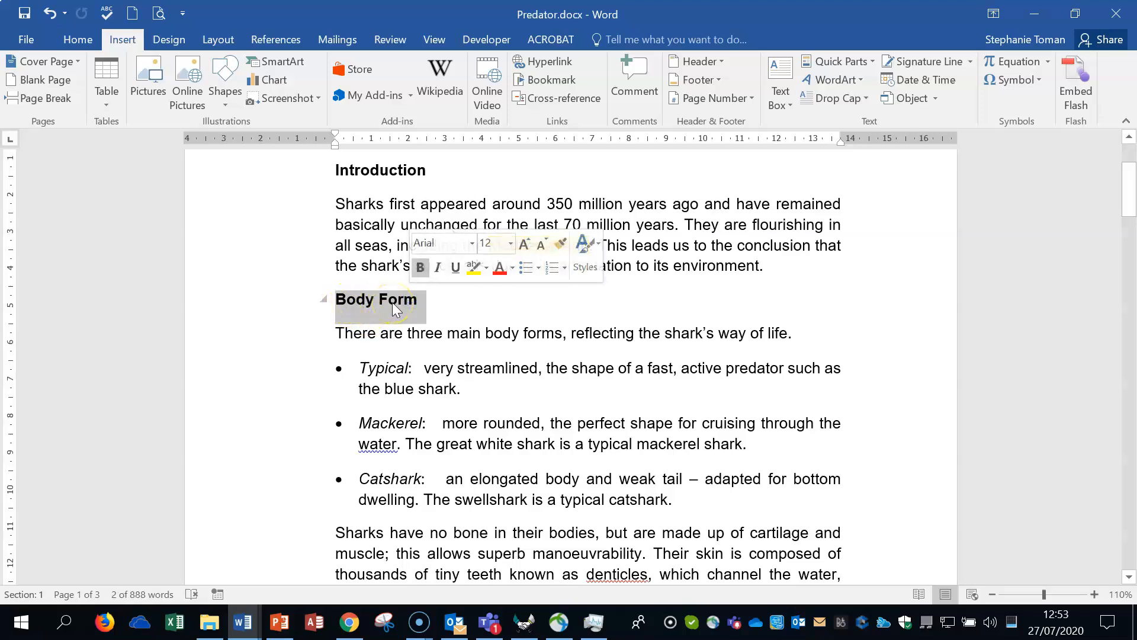
click(546, 79)
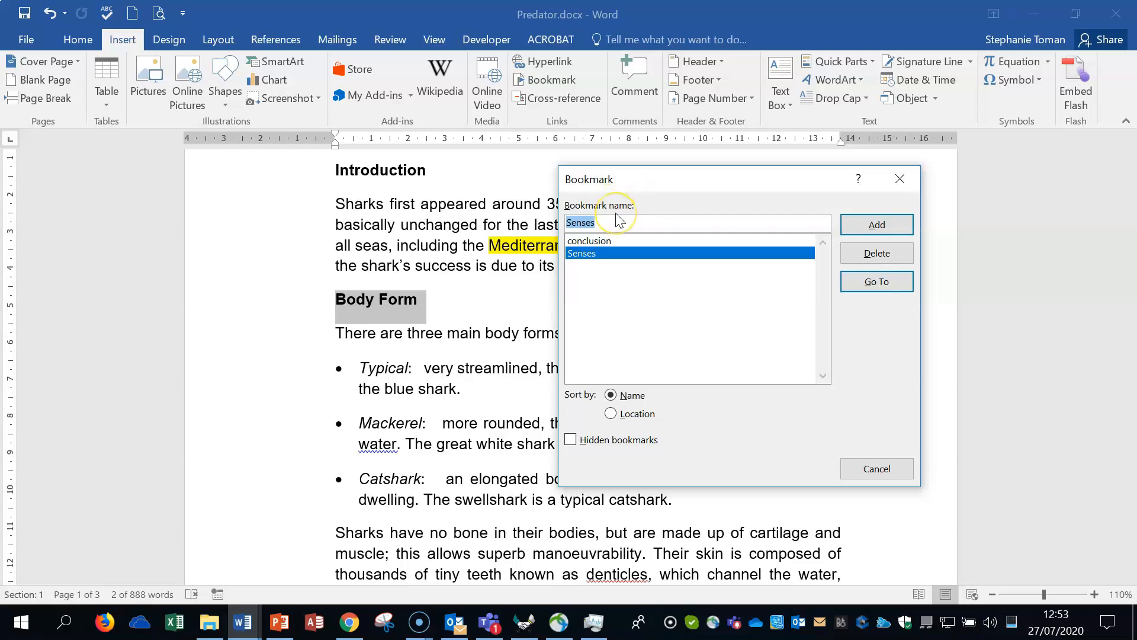
text(Body)
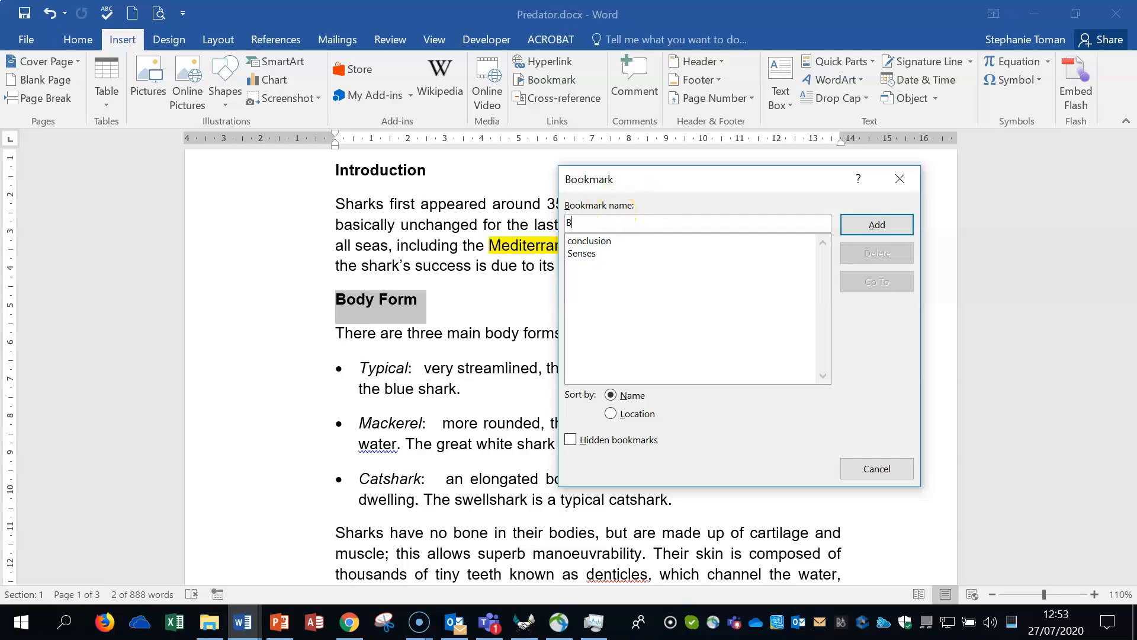
click(878, 225)
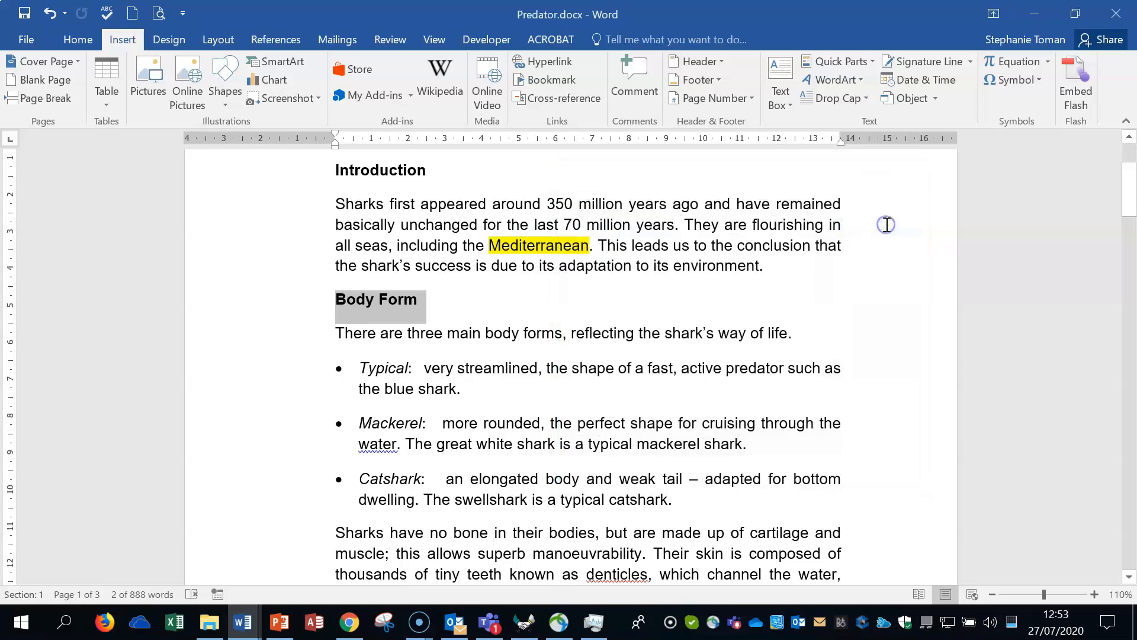
click(777, 304)
Step: Insert a hyperlinked cross-reference to the Body bookmark's text below the numbered list at the document's end, and follow the link
scroll(813, 296, down, 18)
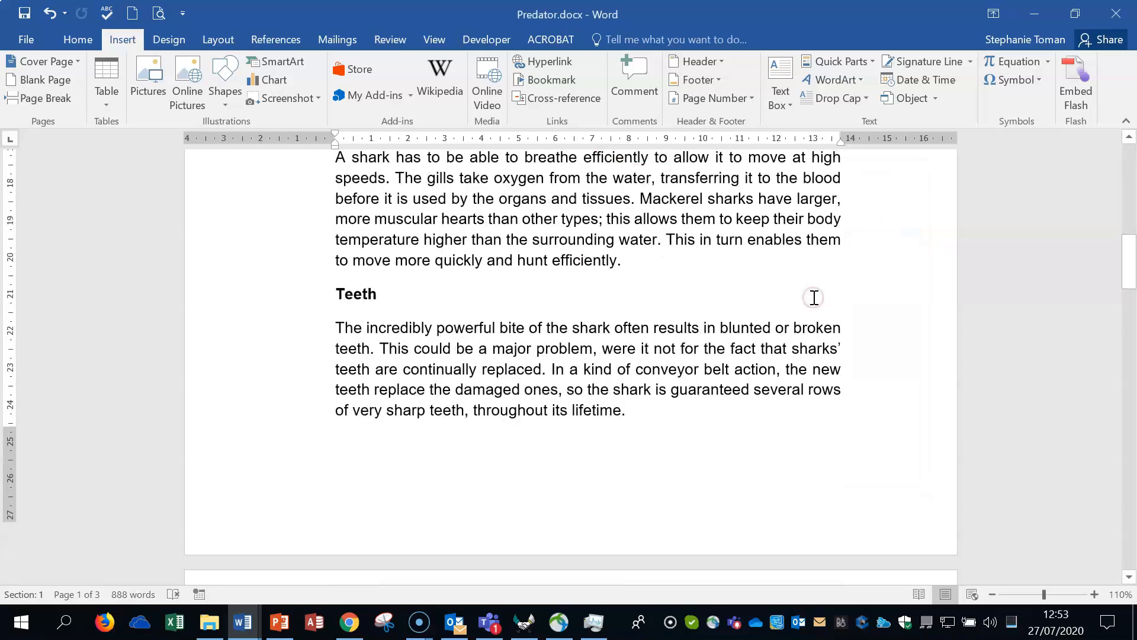
scroll(813, 297, down, 20)
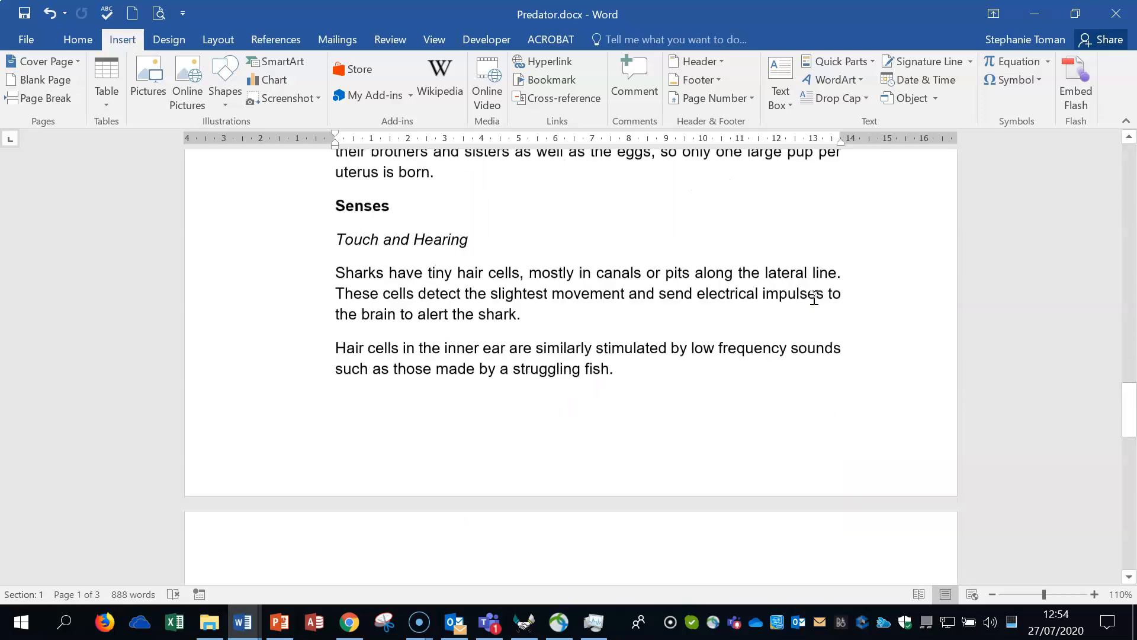
scroll(814, 297, down, 6)
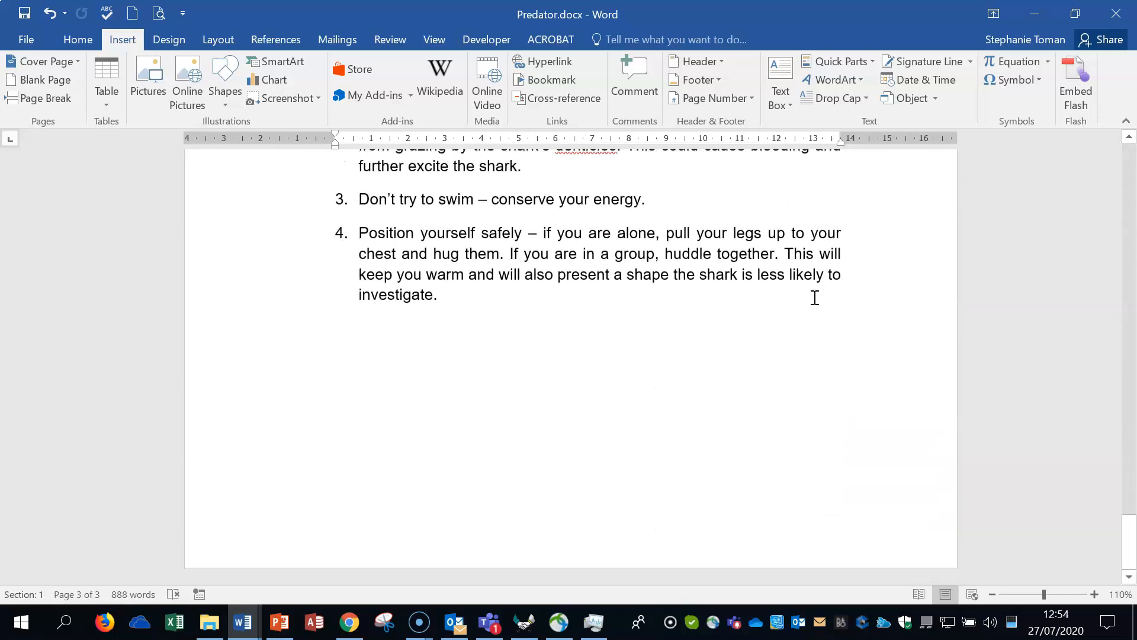
click(373, 344)
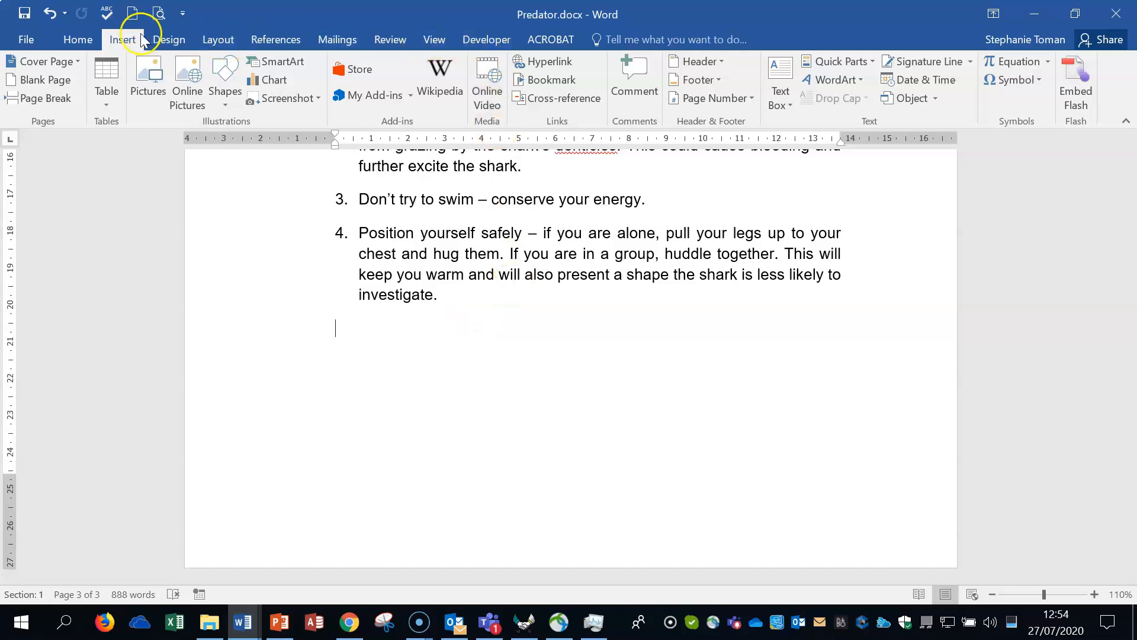
click(570, 99)
click(734, 222)
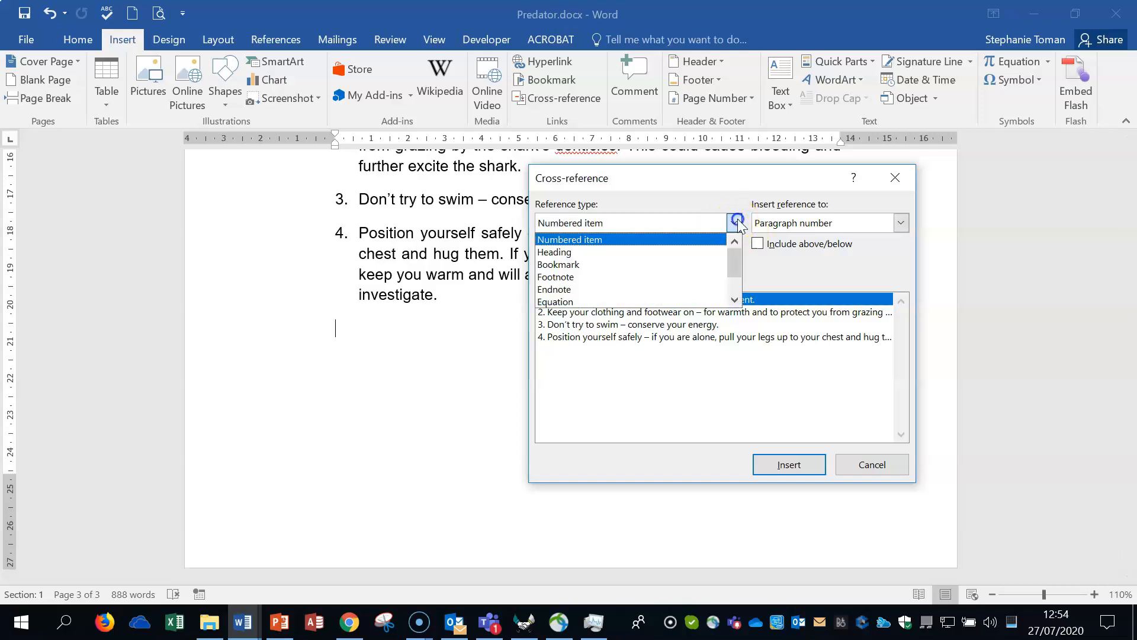
click(648, 267)
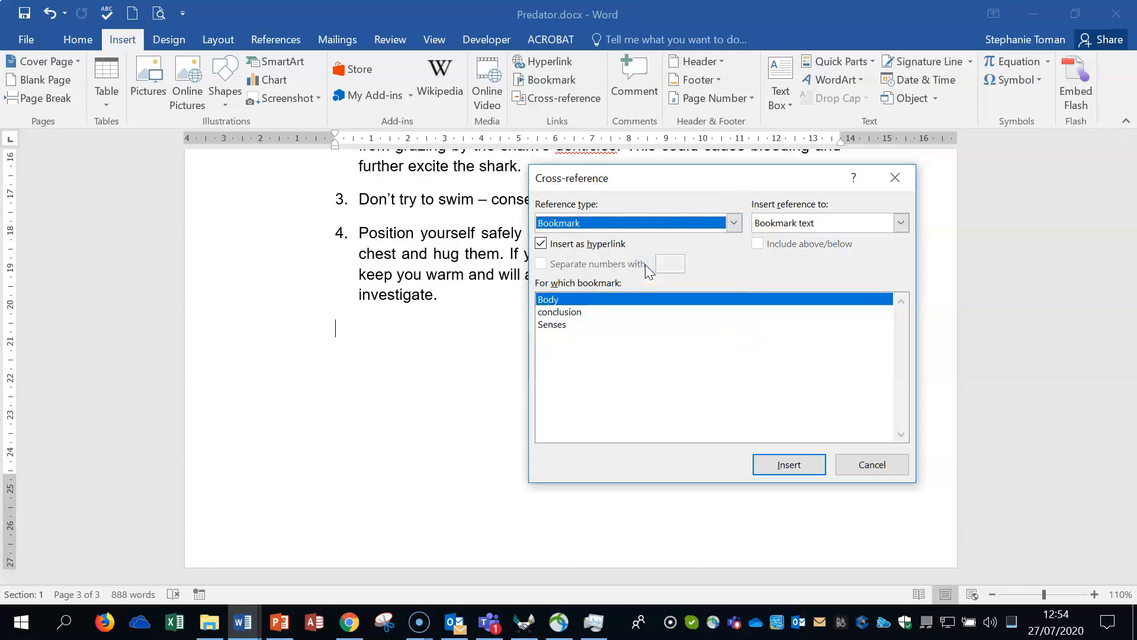
click(567, 303)
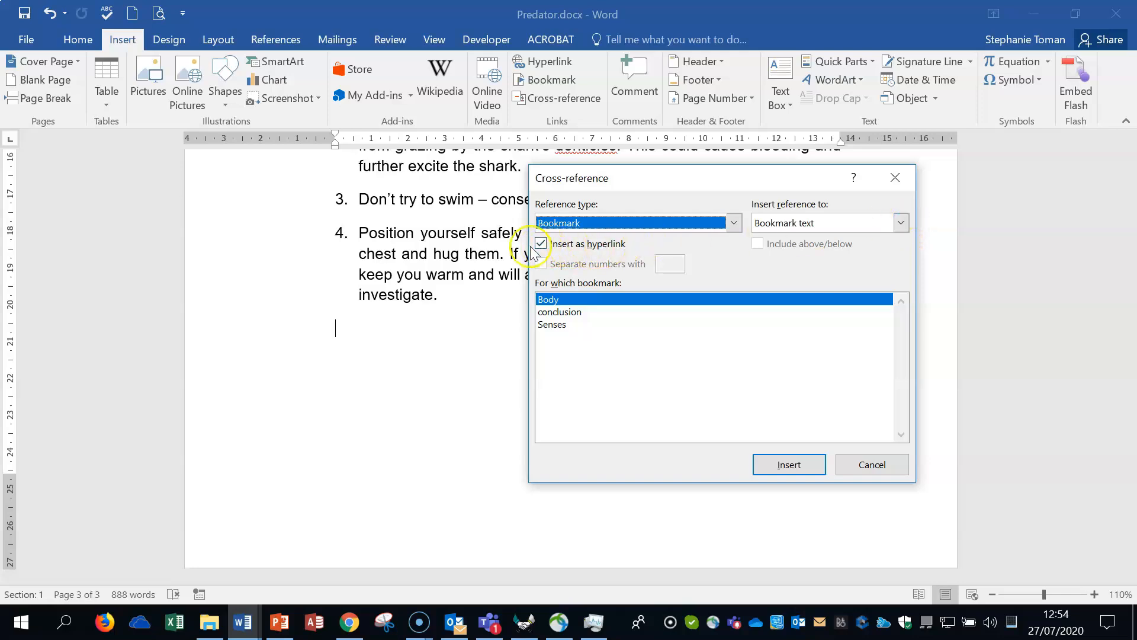
click(788, 465)
click(866, 471)
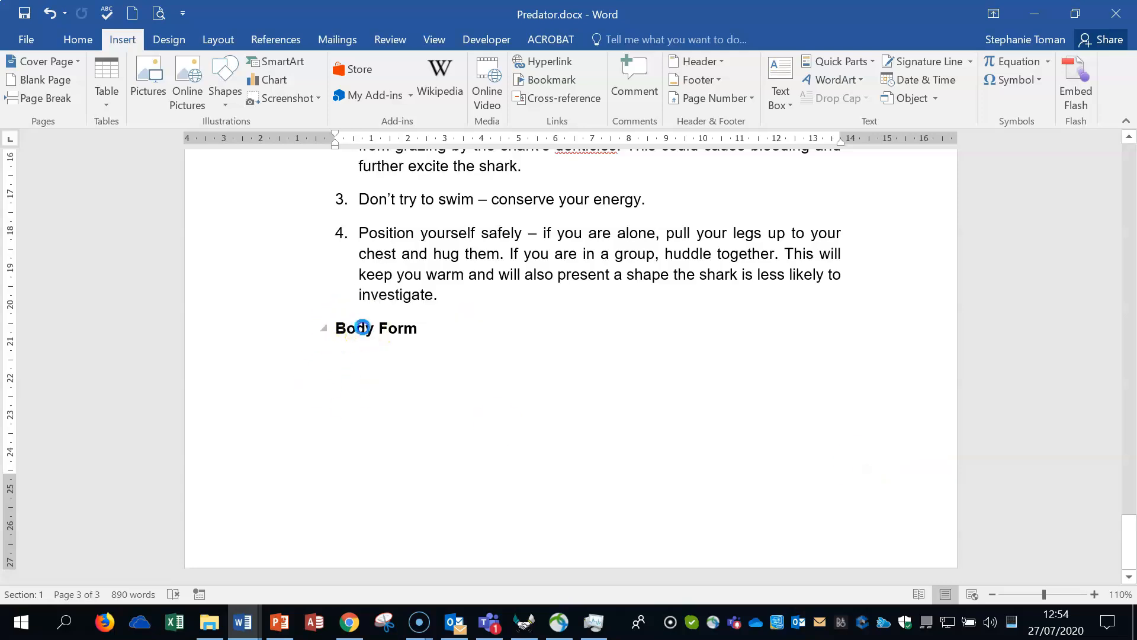
ctrl+click(364, 327)
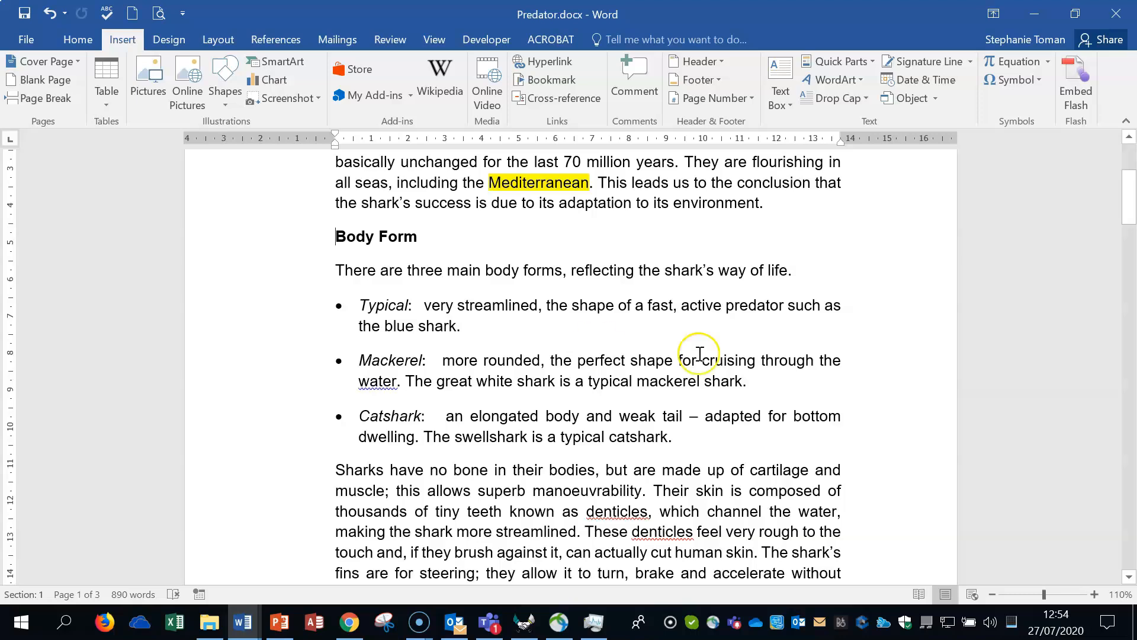
Step: Close Predator.docx without saving and bring up Q17 in the revision sheet
click(1117, 14)
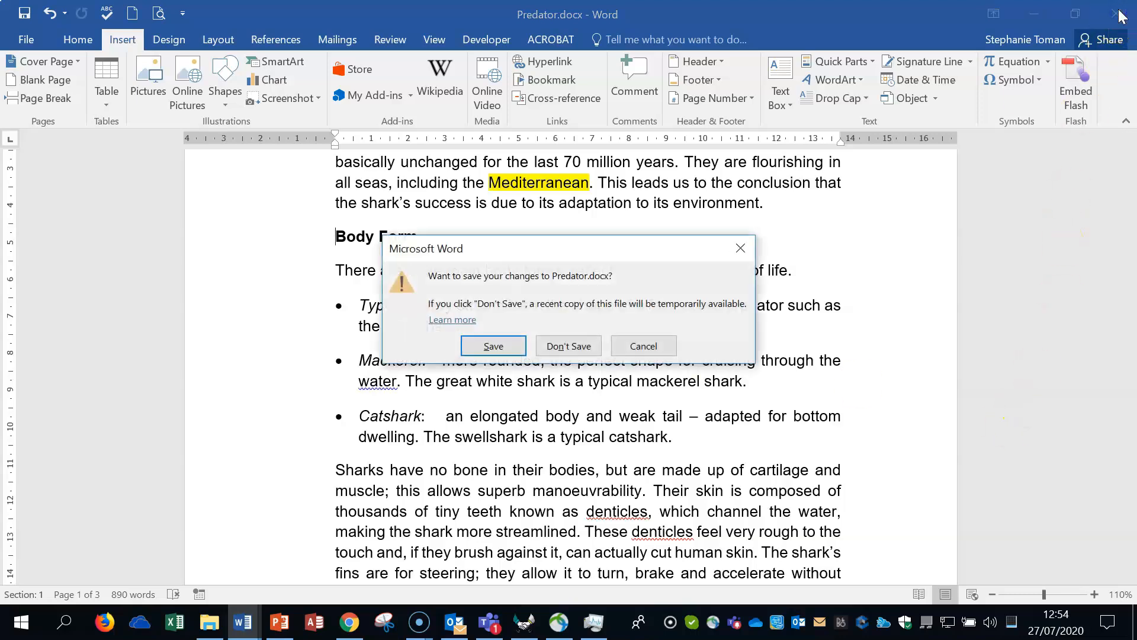
click(546, 347)
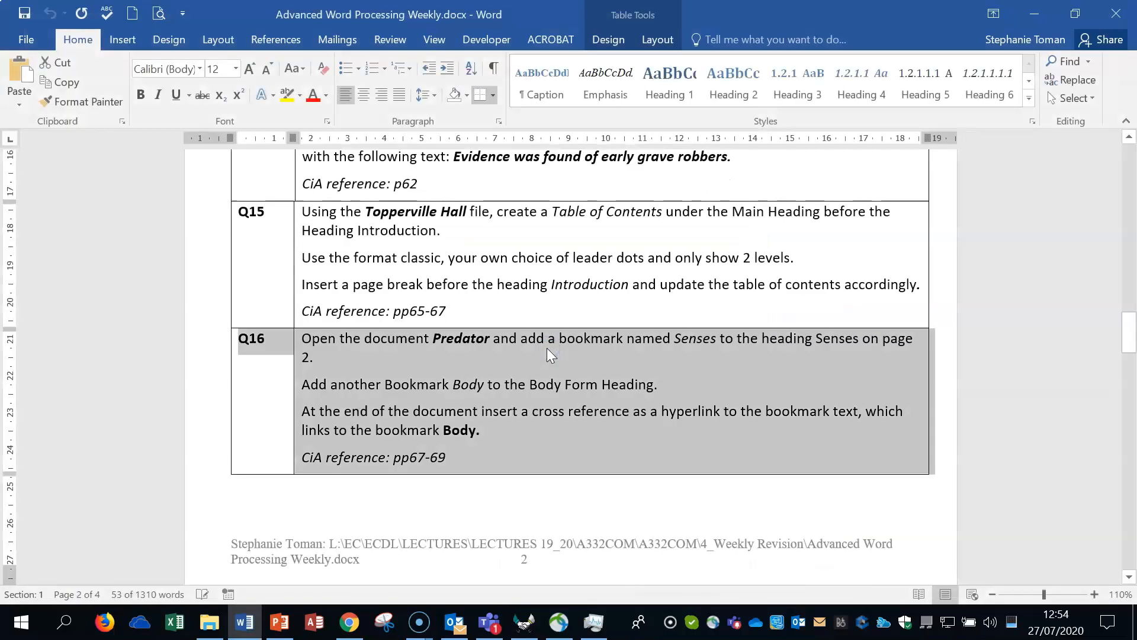
scroll(469, 447, down, 7)
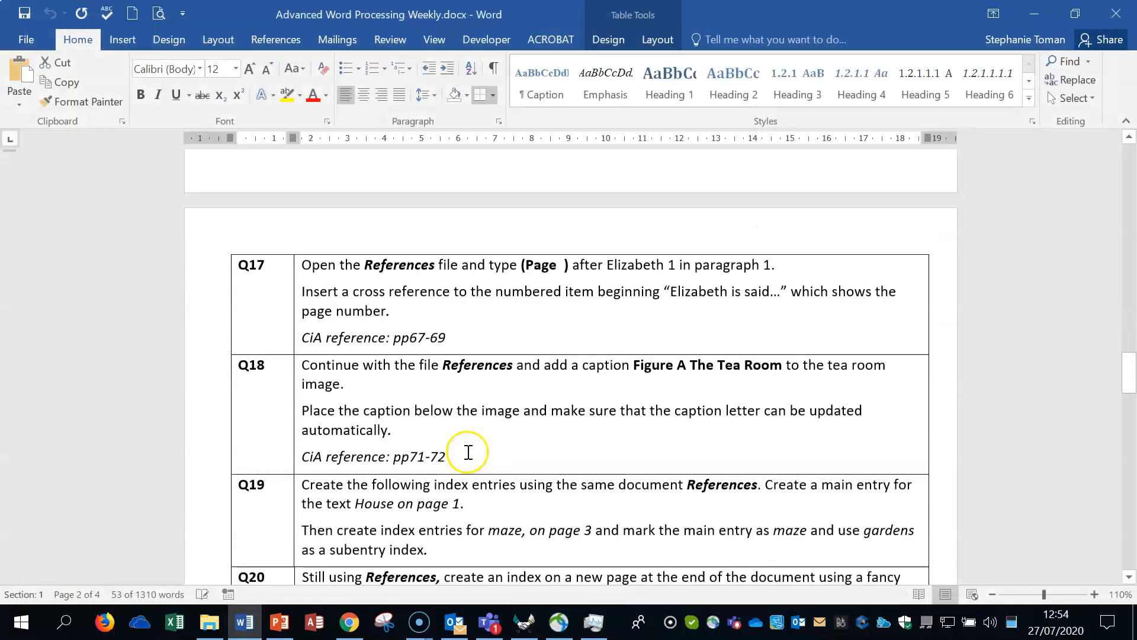
Step: Highlight the Q17 row in the revision sheet, minimise the sheet and open References.docx from the workfiles folder
click(218, 282)
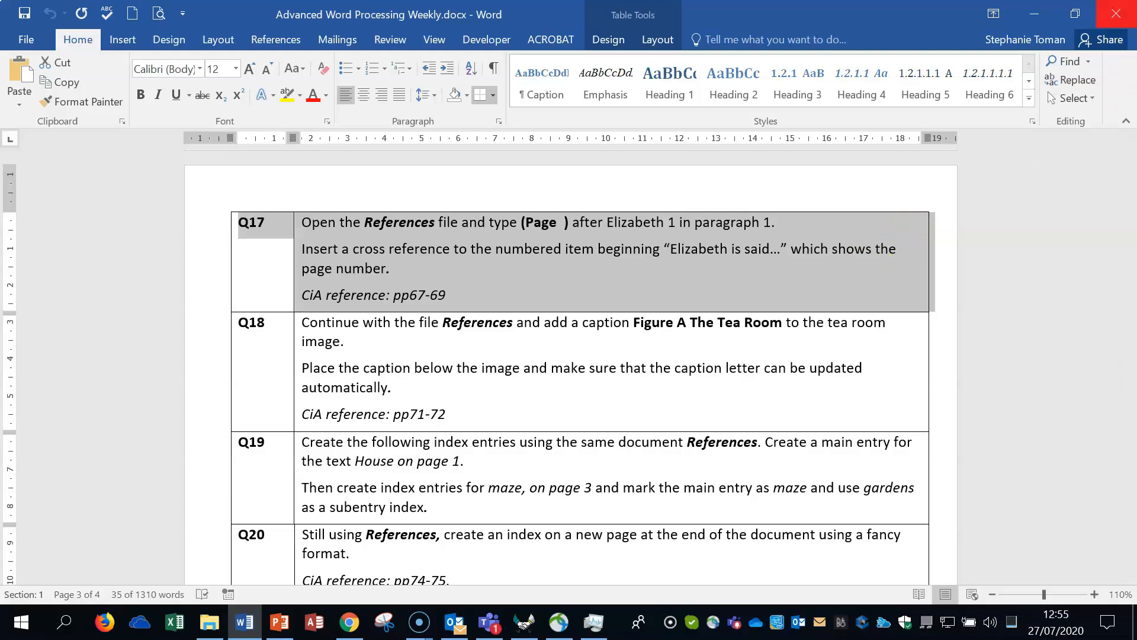
click(1033, 14)
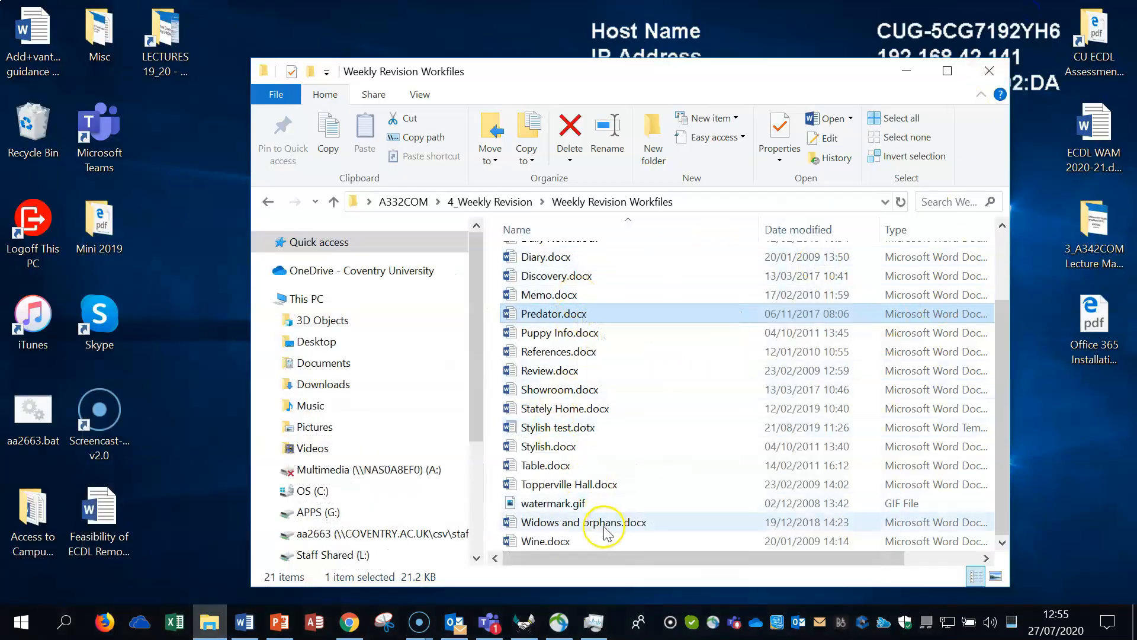
double_click(540, 372)
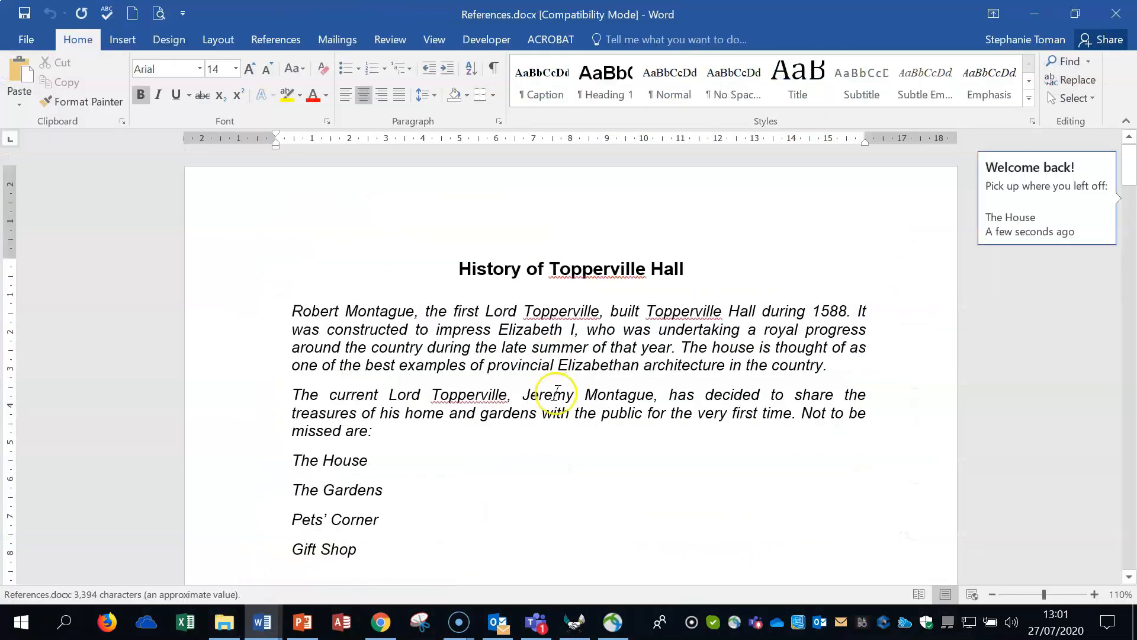
click(629, 485)
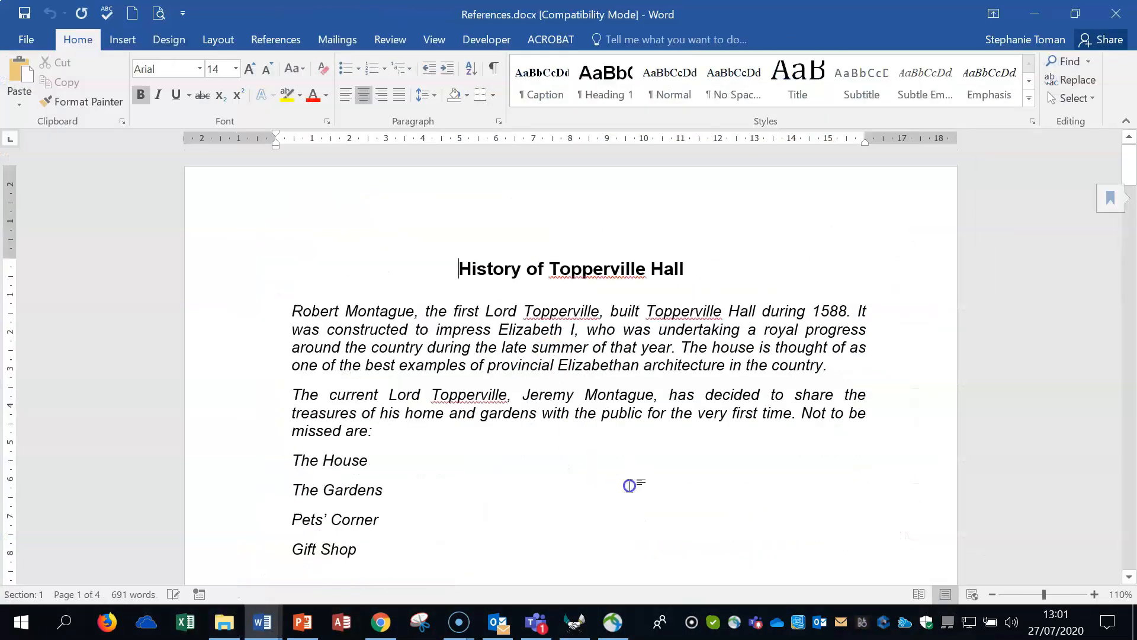
Step: Add the text "(Page )" after "Elizabeth I" in the first paragraph of References.docx
click(576, 331)
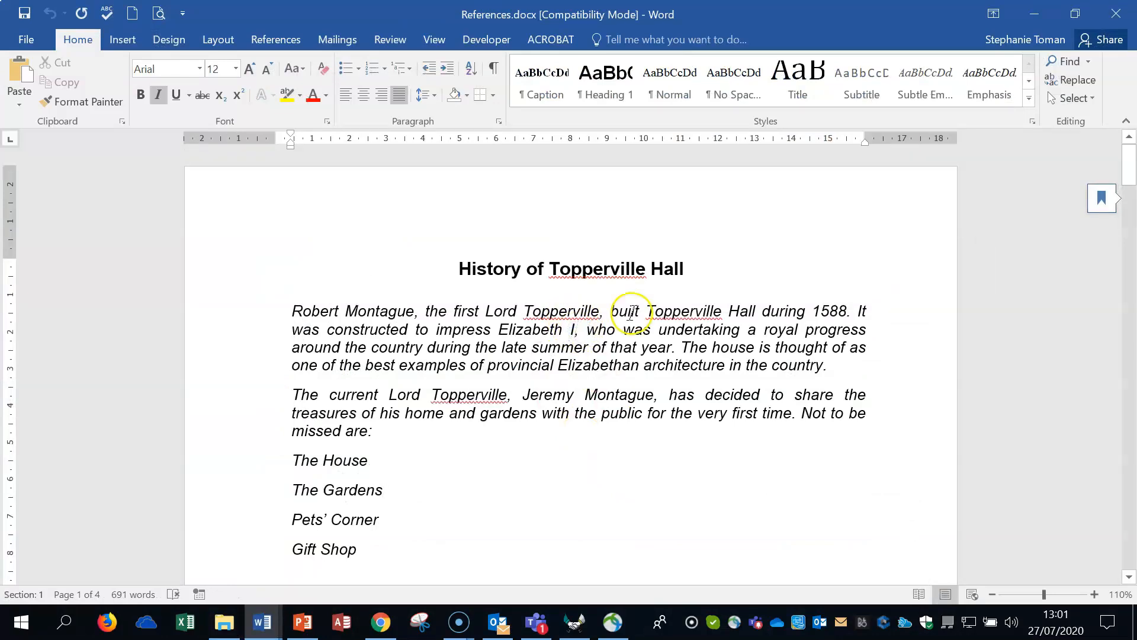
text((Page)
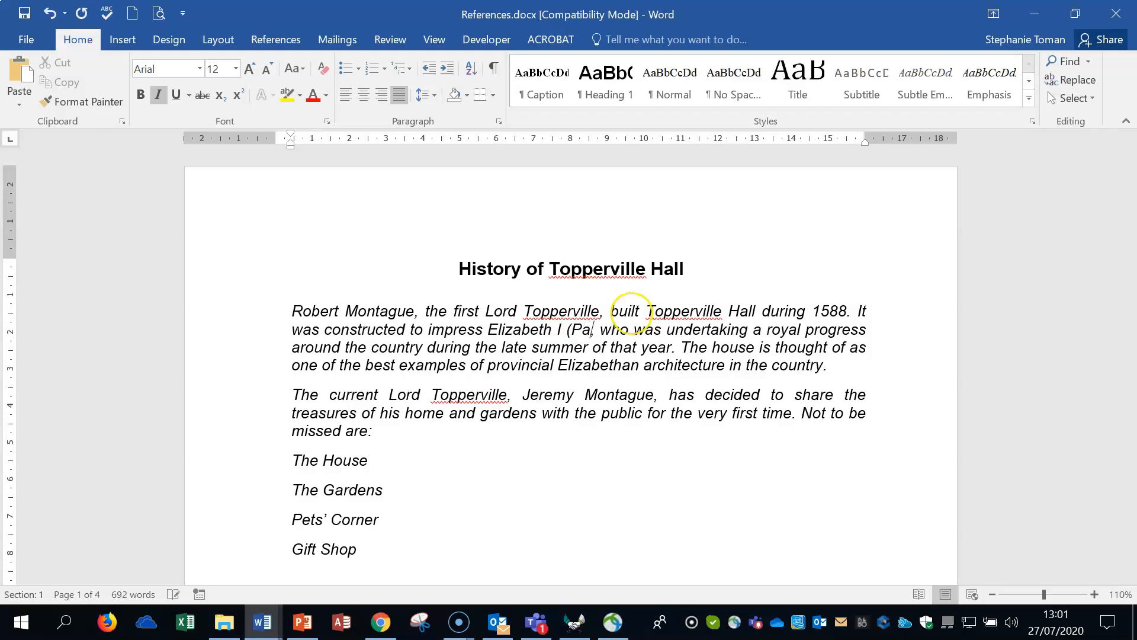
text( ))
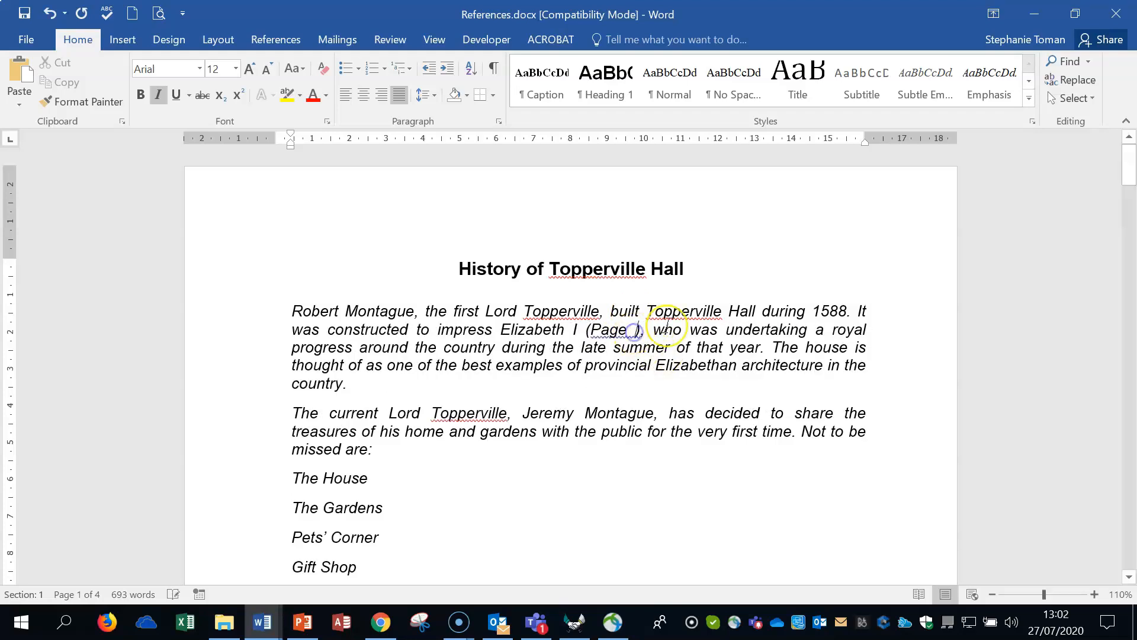
Step: Insert a hyperlinked cross-reference before the closing bracket, showing the page number of the numbered item beginning "Elizabeth is said"
click(122, 39)
click(557, 98)
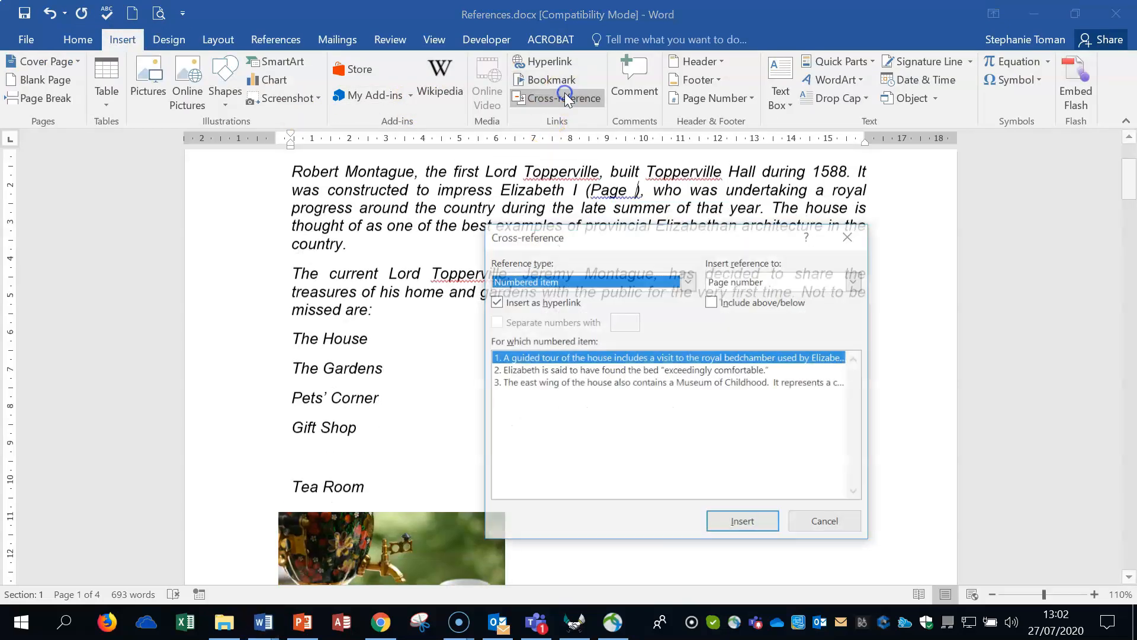
click(687, 281)
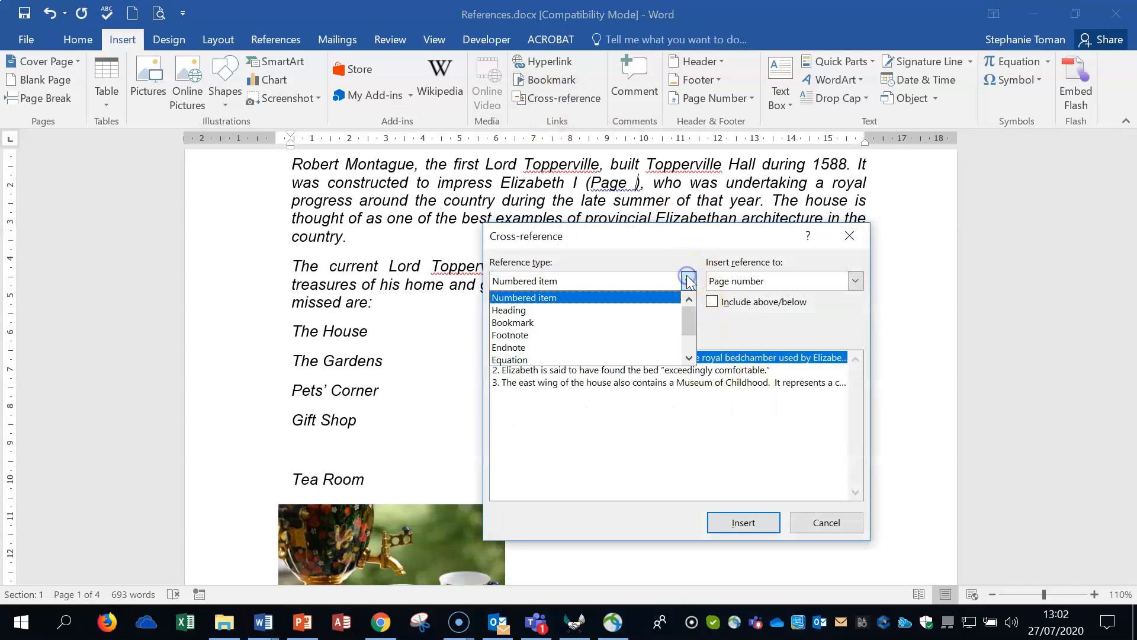
click(531, 347)
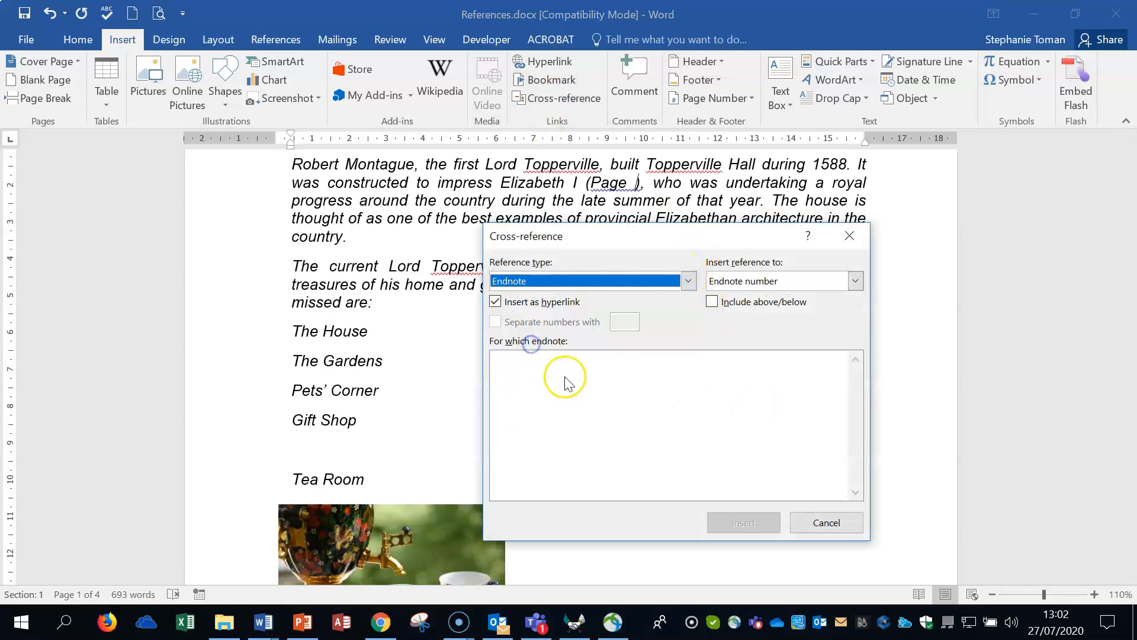
click(534, 283)
click(567, 297)
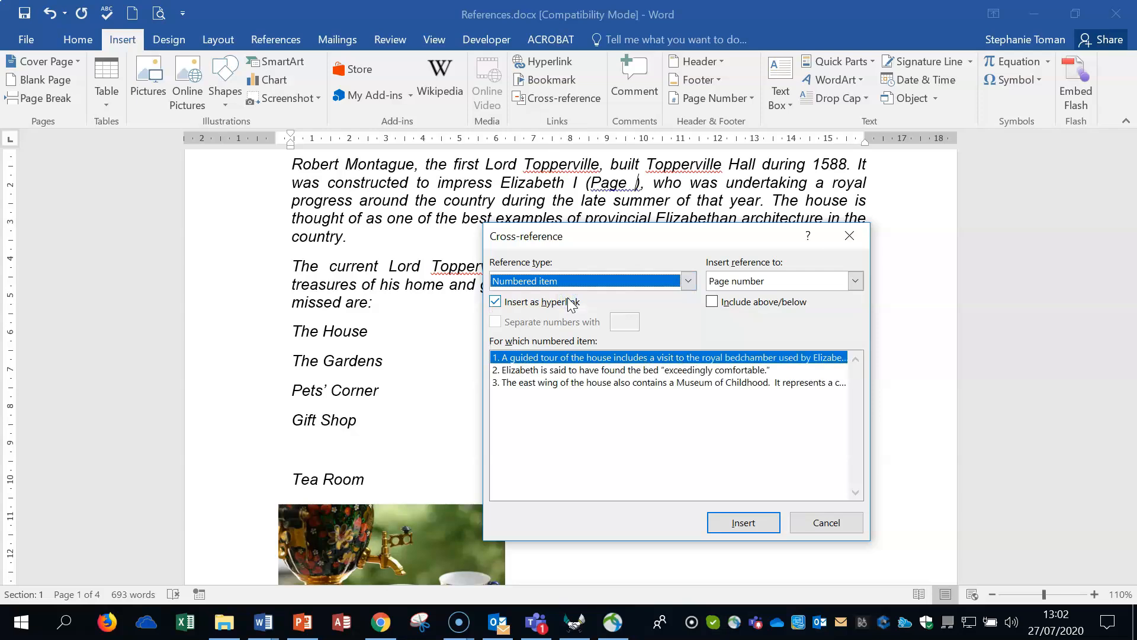
click(539, 372)
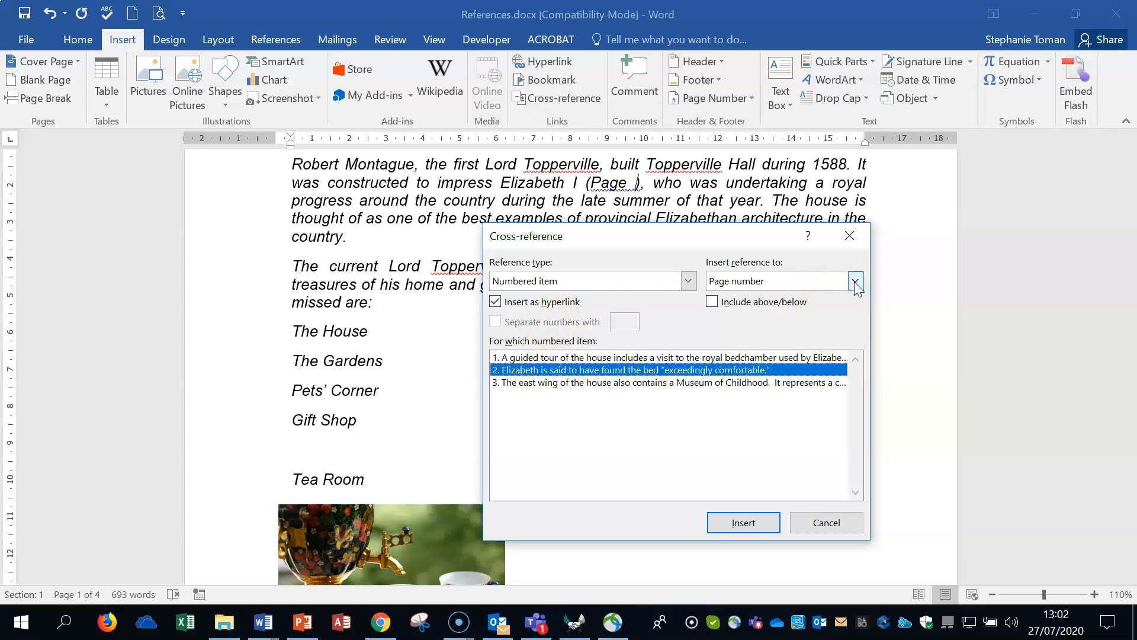
click(734, 523)
click(844, 529)
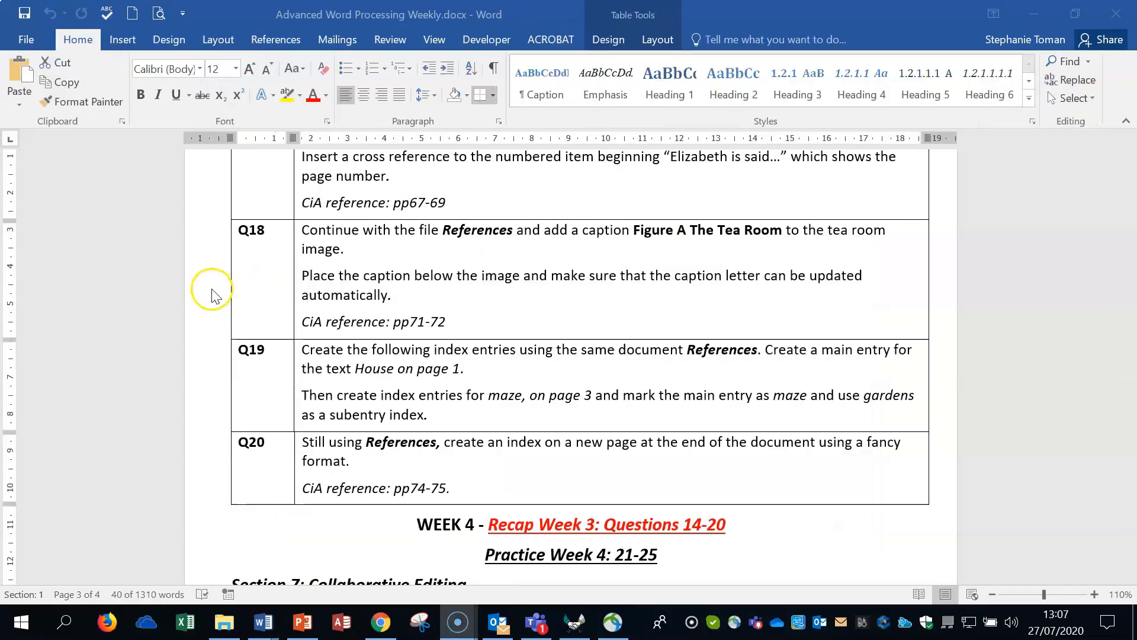
Step: Highlight the Q18 row in the revision sheet and return to the tea room image in References.docx
click(203, 288)
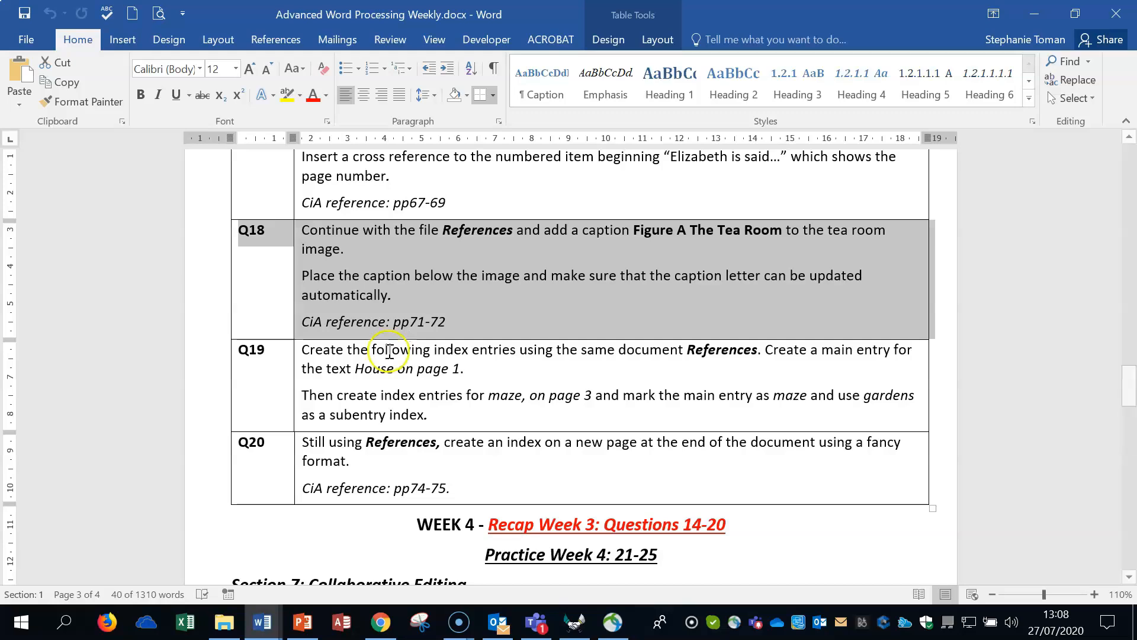
click(1035, 13)
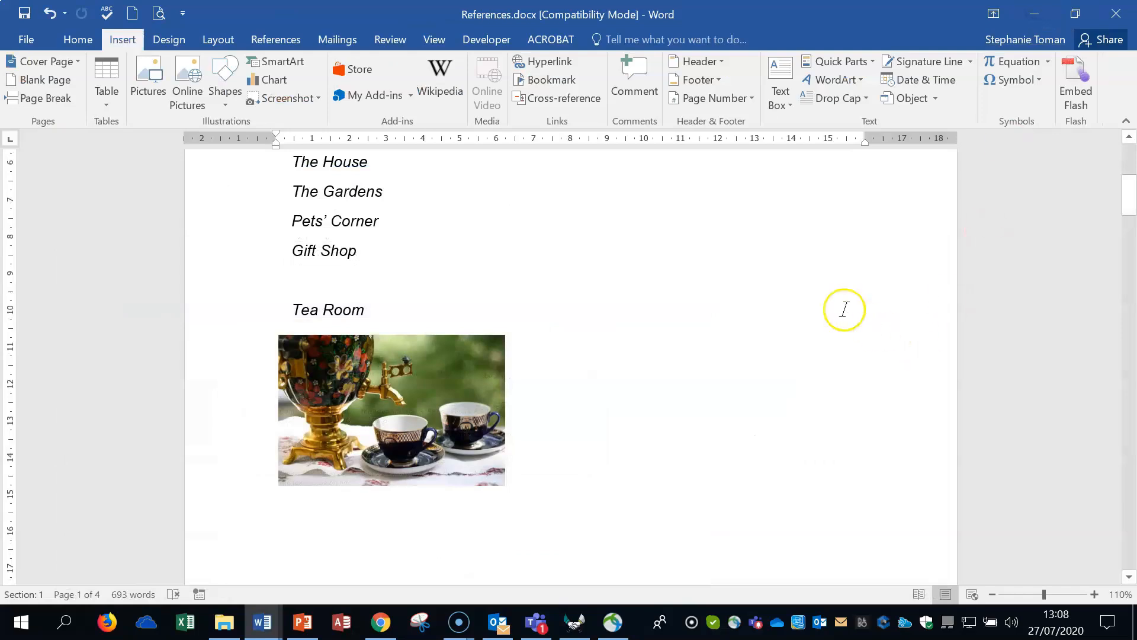
scroll(843, 307, up, 5)
scroll(844, 307, down, 8)
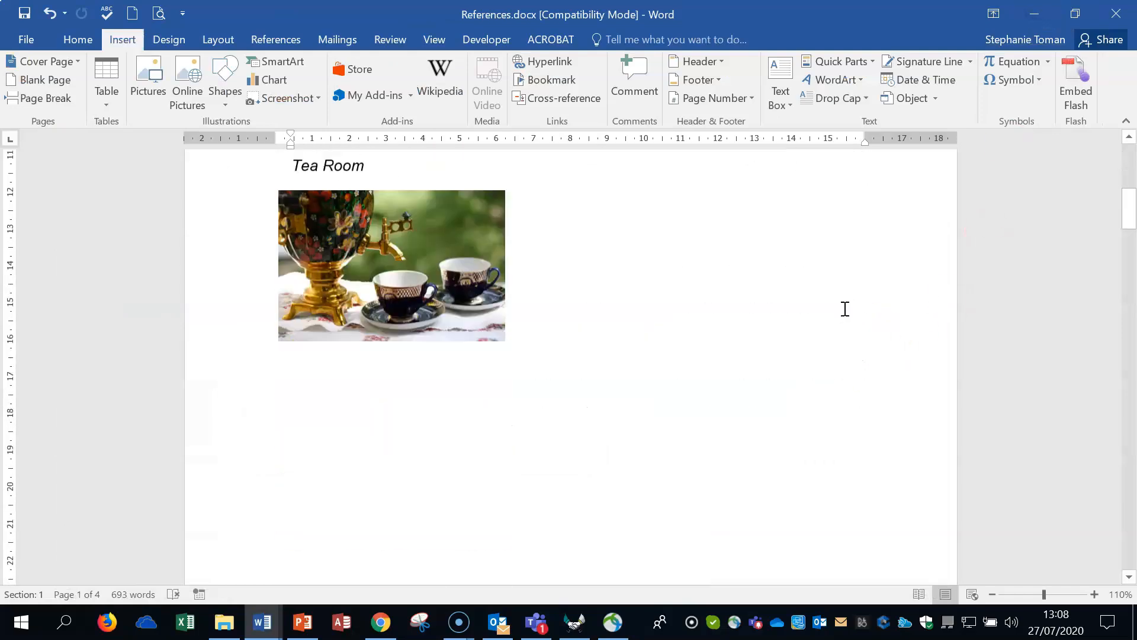
scroll(848, 317, up, 2)
Step: Set AutoCaption from the tea room image to caption inserted Bitmap Images with the Figure label below the item
click(374, 337)
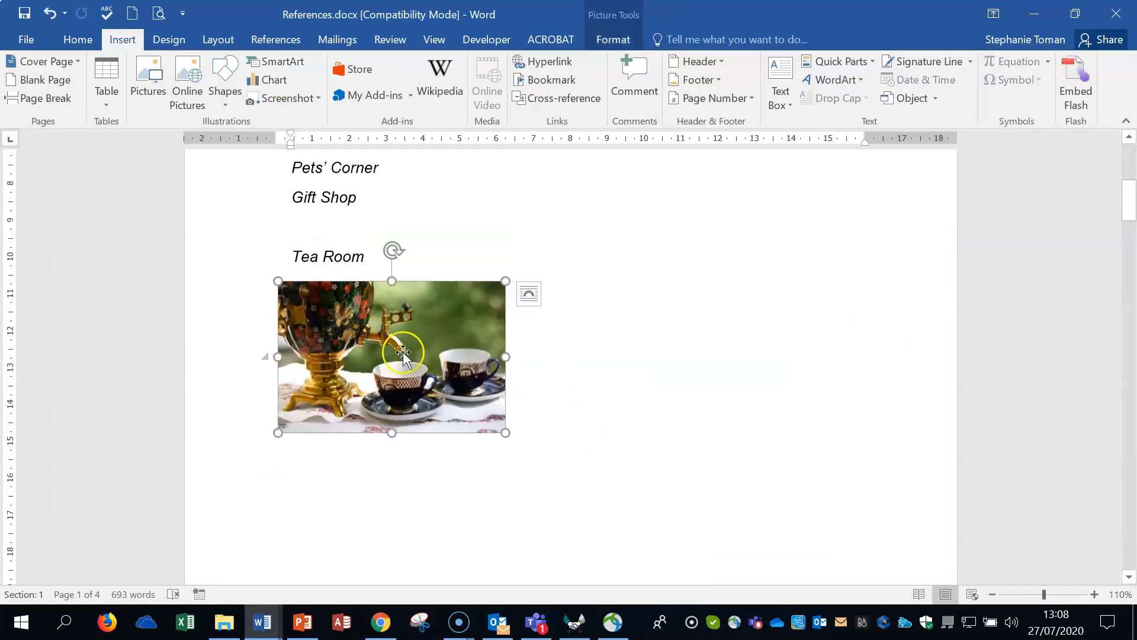
right_click(411, 361)
click(447, 280)
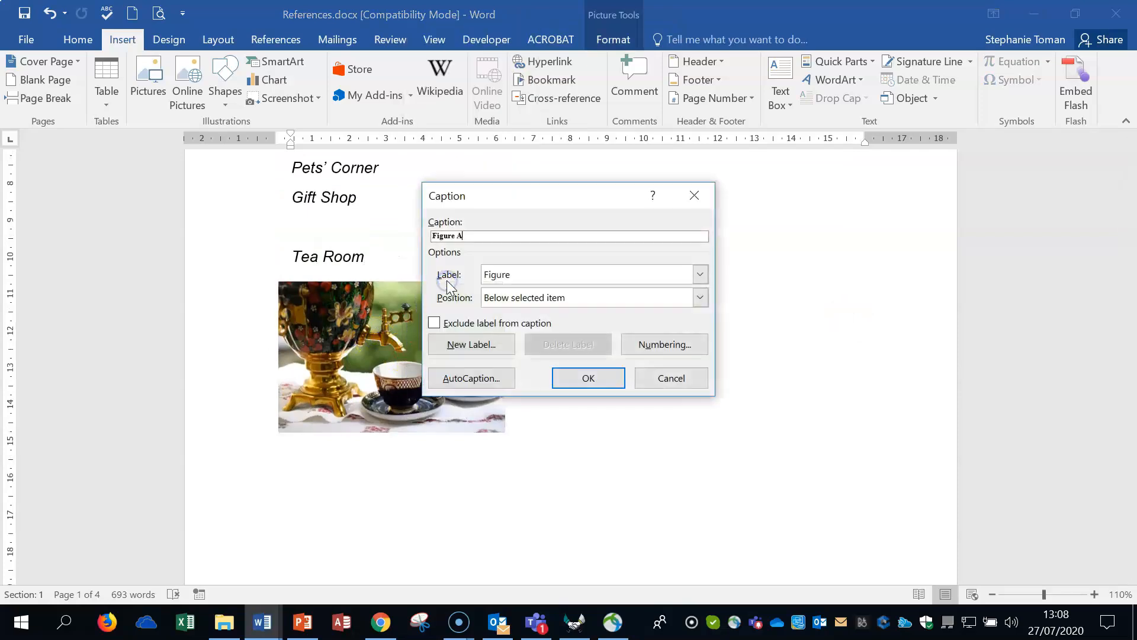
drag(584, 203, 699, 280)
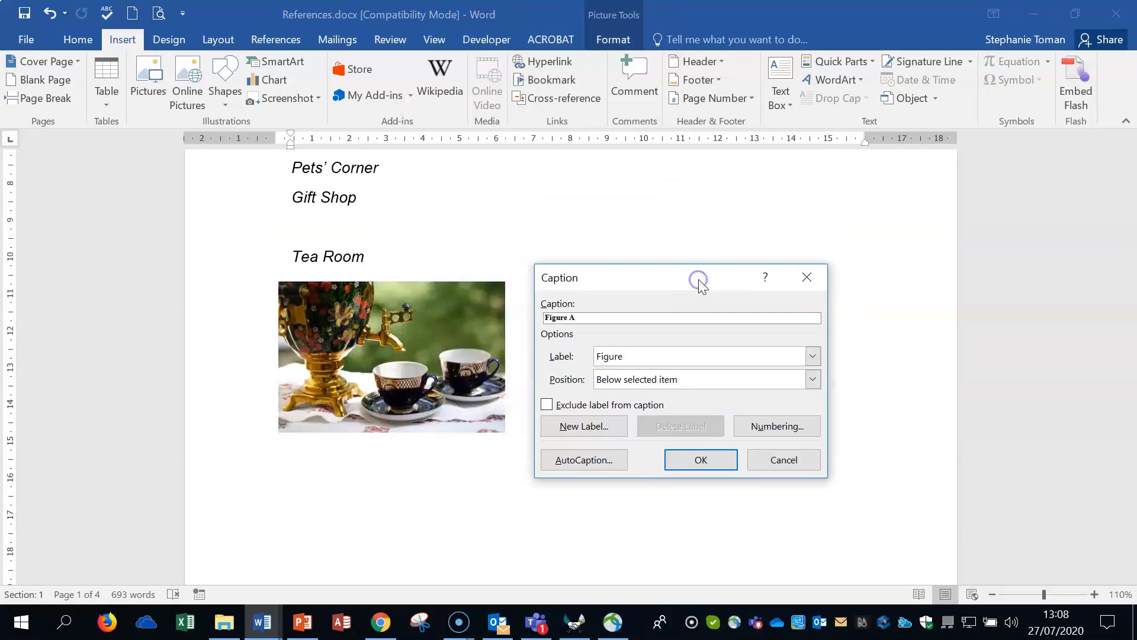
click(586, 461)
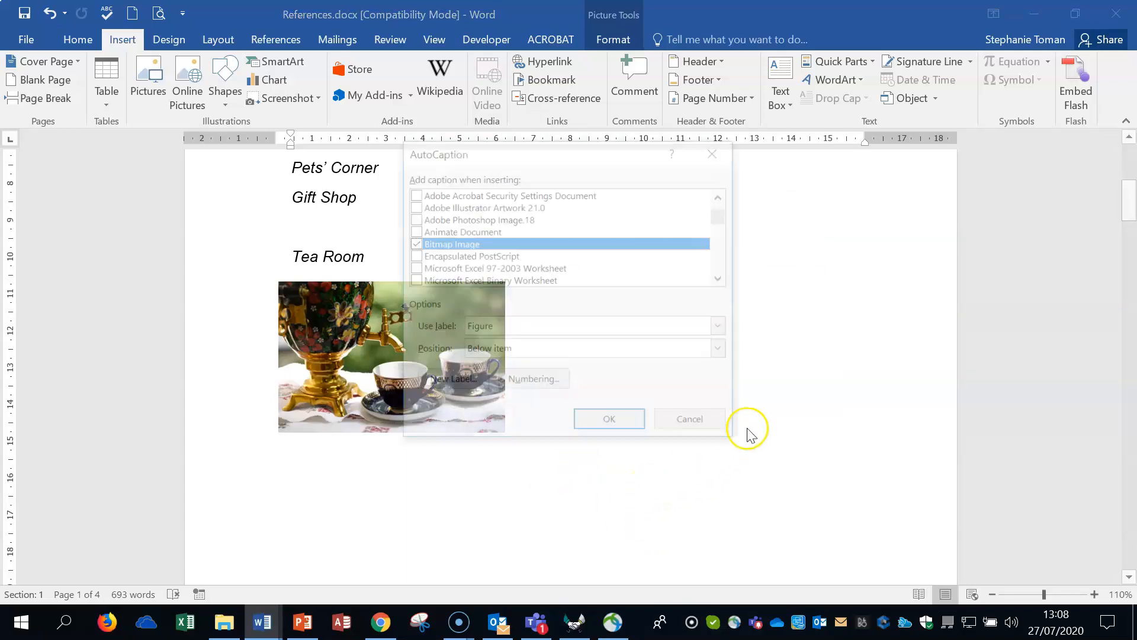
click(412, 243)
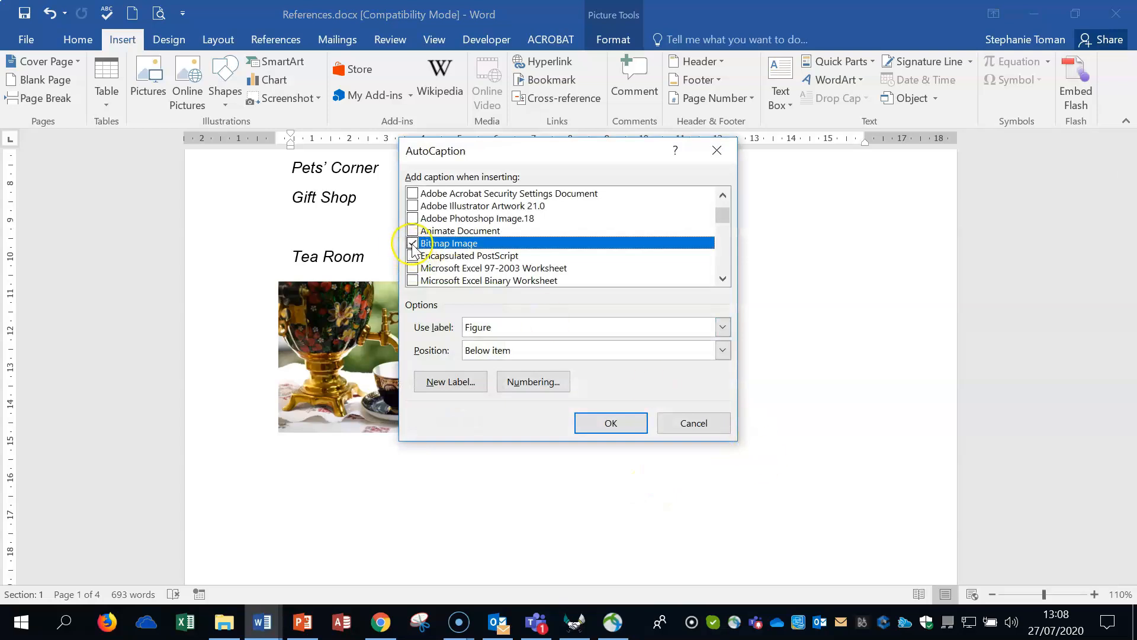
click(413, 242)
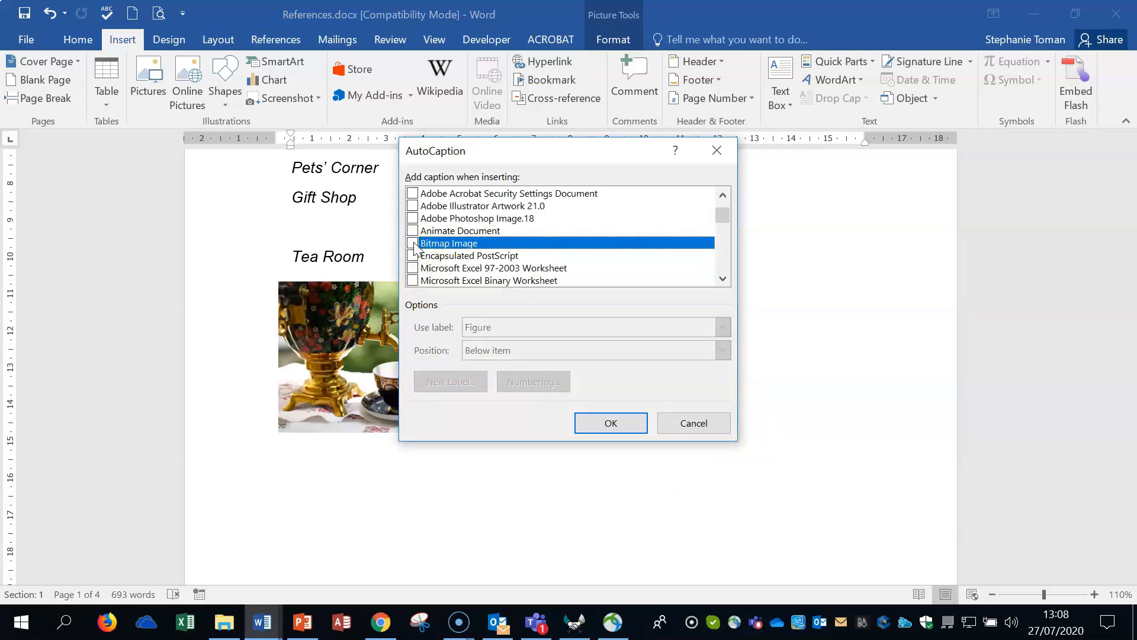
click(413, 243)
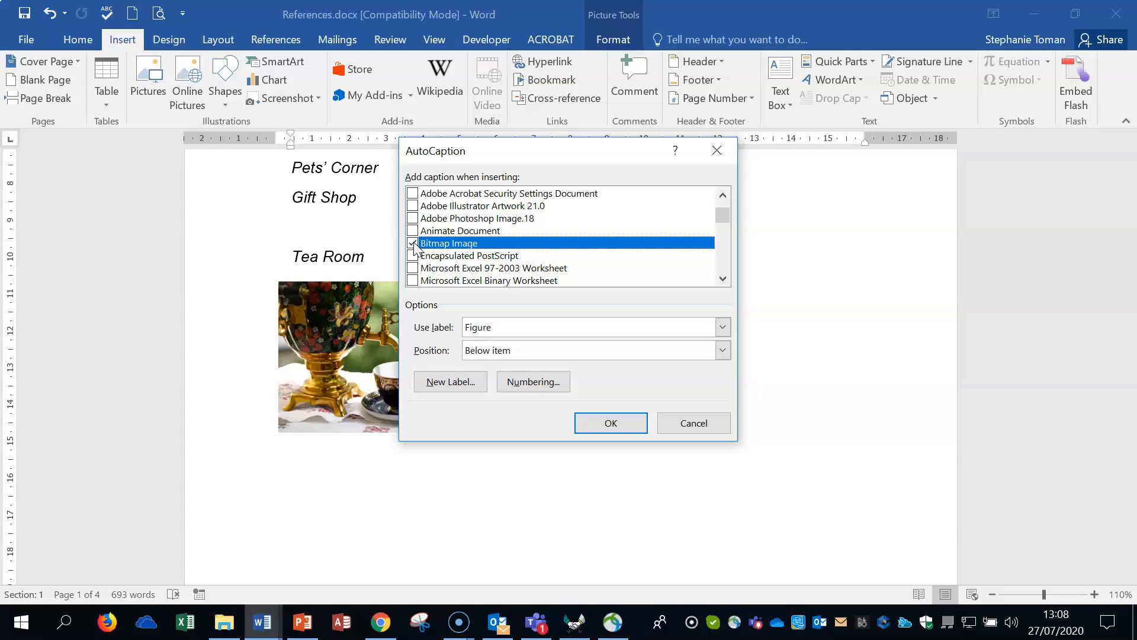
click(629, 429)
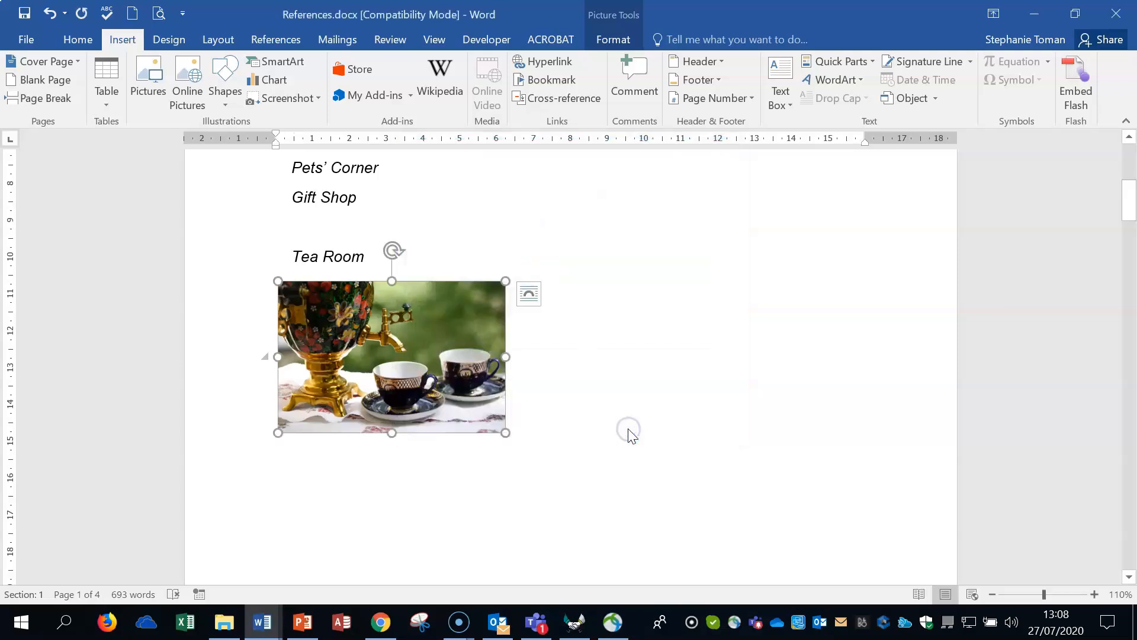
Step: Insert the caption "Figure A The Tea Room" below the tea room image, using the Figure label
right_click(476, 356)
click(528, 276)
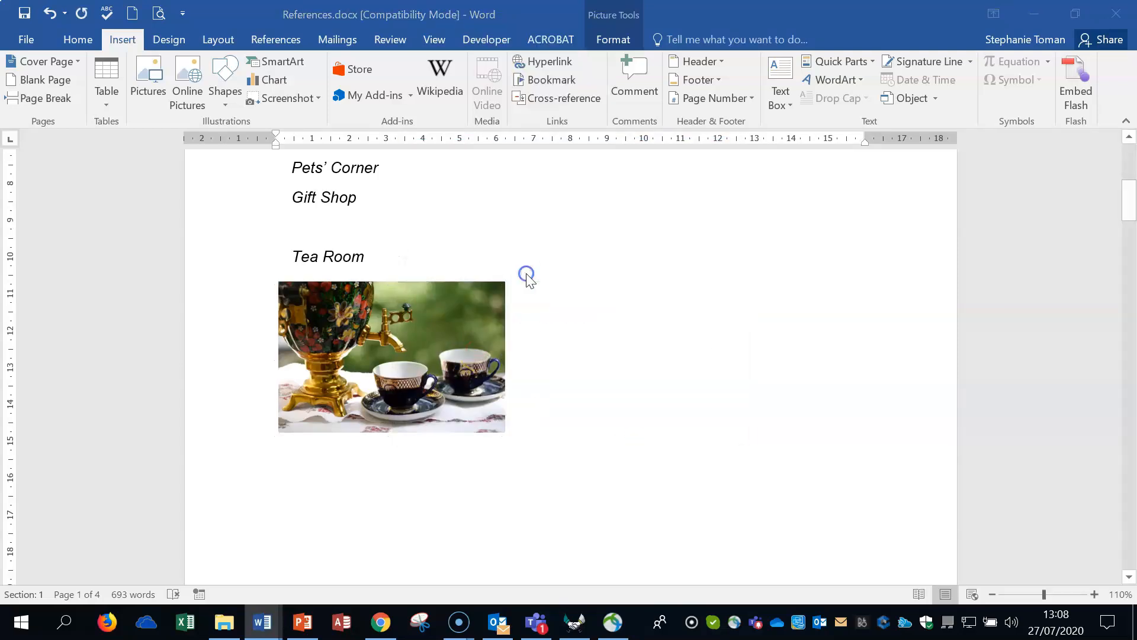
click(590, 320)
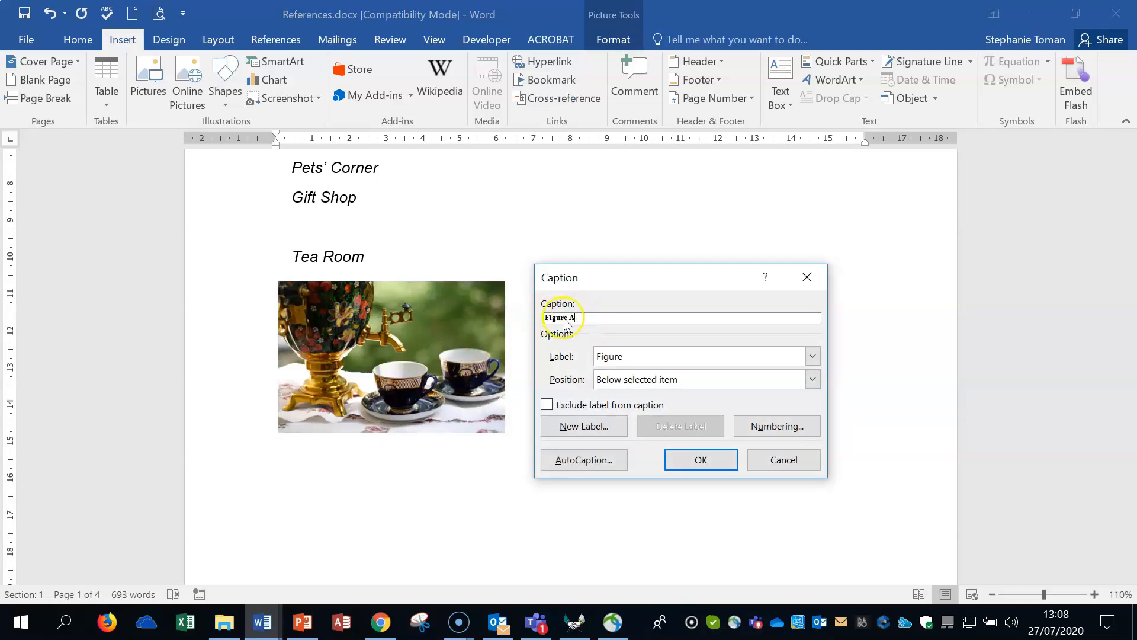
click(812, 356)
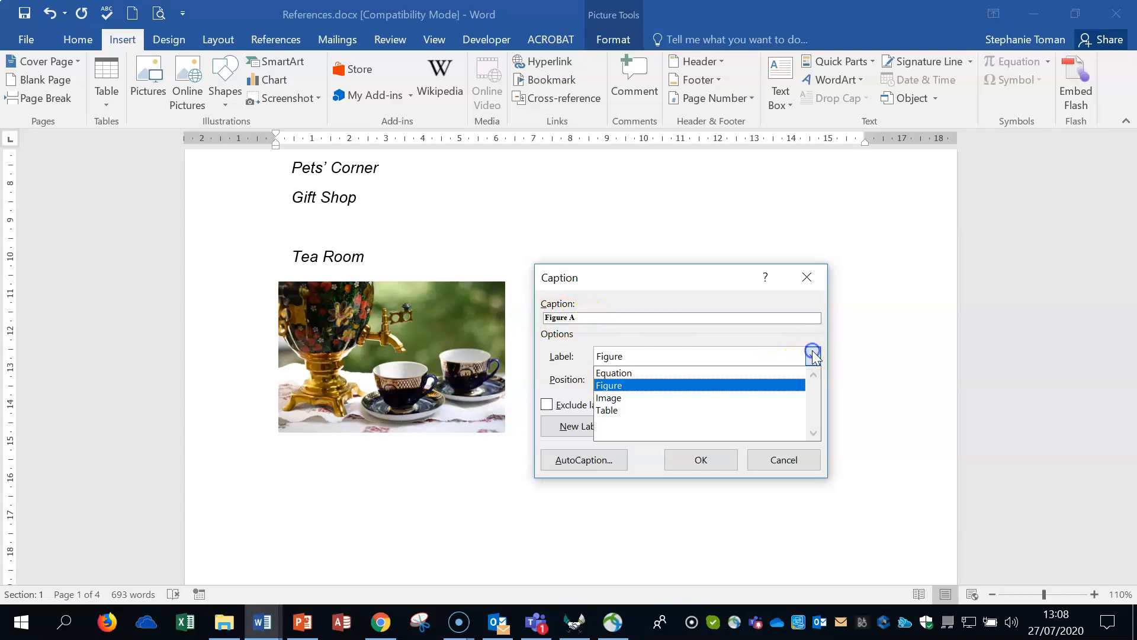
click(727, 385)
click(769, 431)
click(649, 363)
click(584, 316)
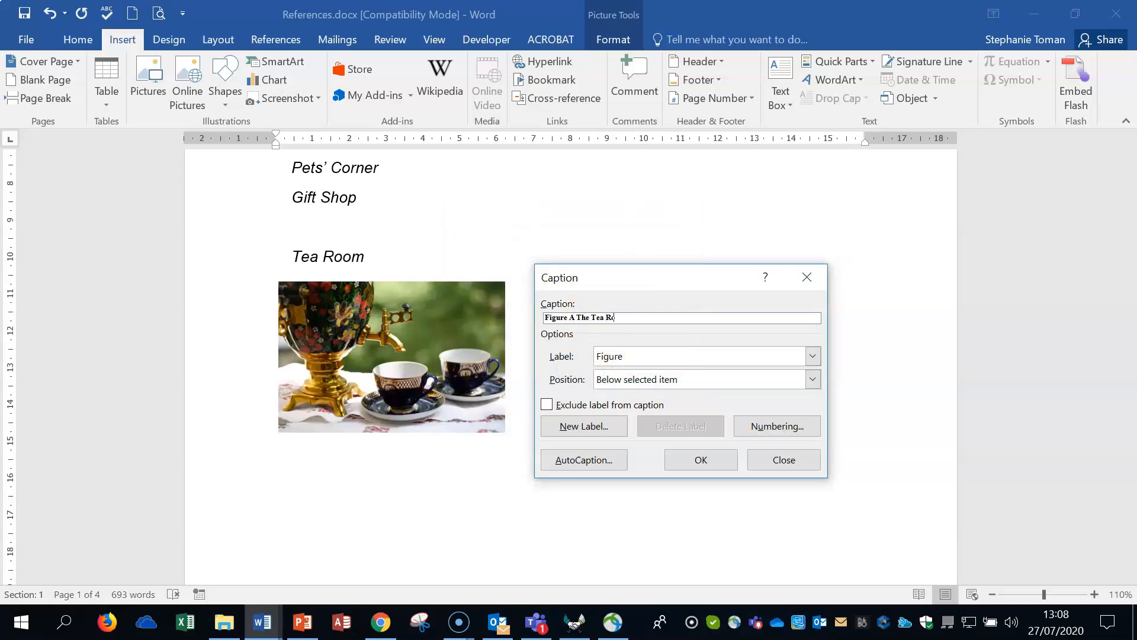
click(701, 460)
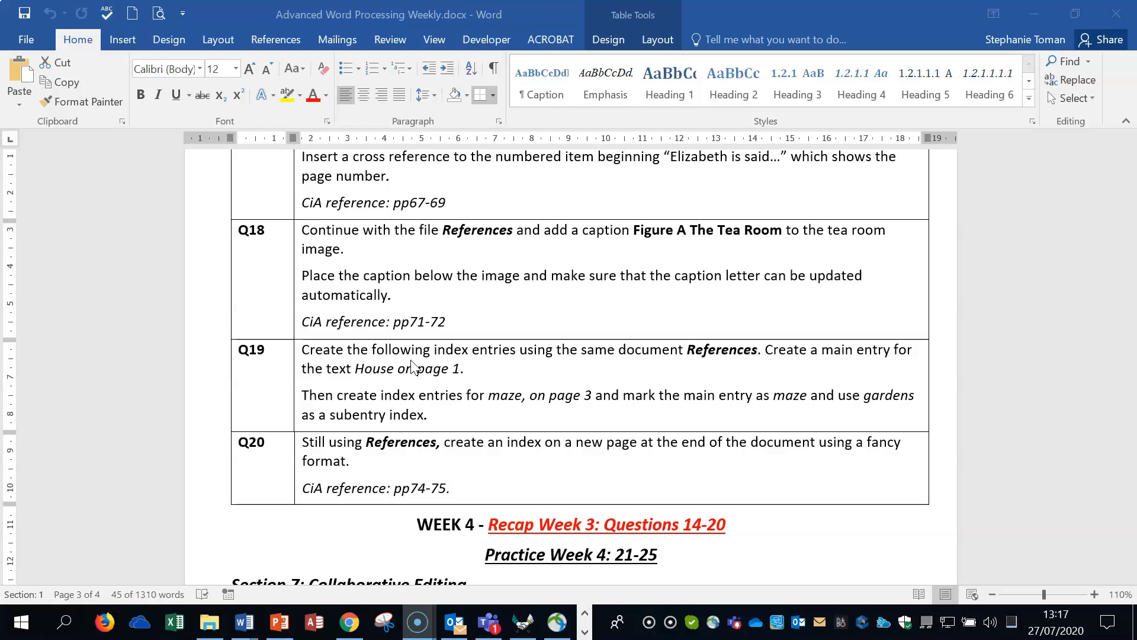
Step: Back in References.docx, mark the word "house" in paragraph 1 as a main index entry for the current page
click(1032, 12)
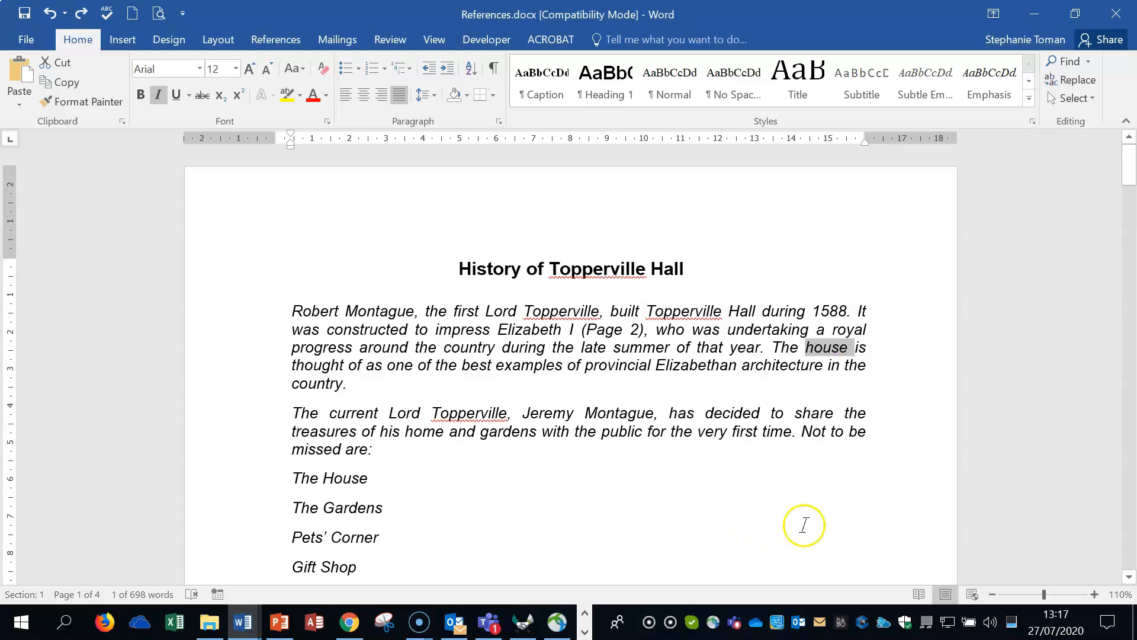
click(815, 349)
double_click(831, 348)
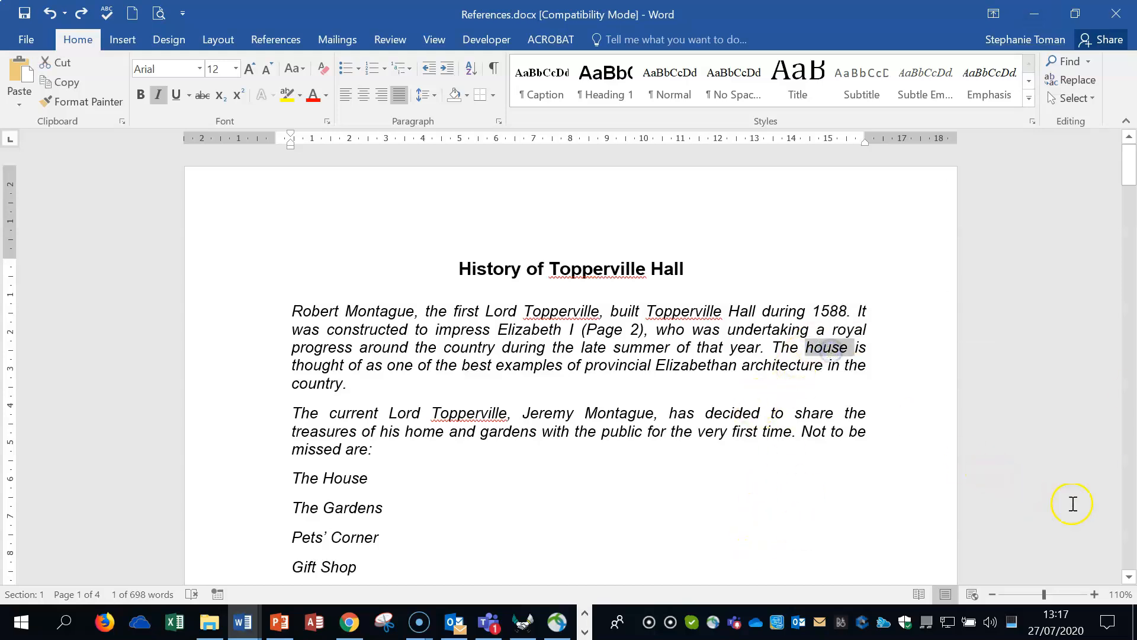
click(1069, 62)
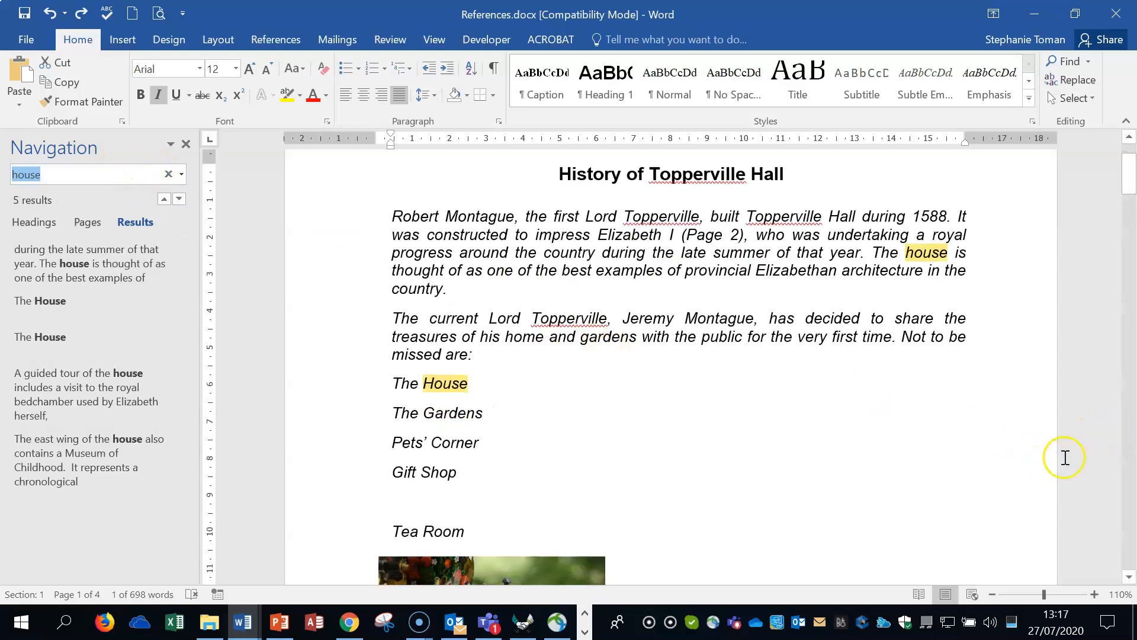
click(186, 144)
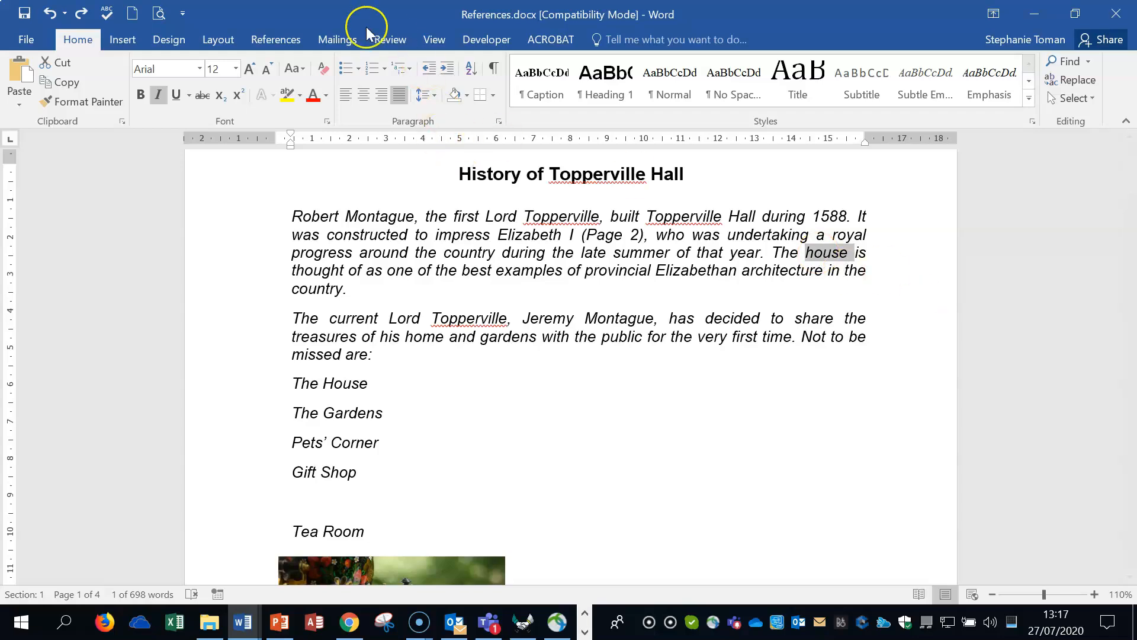
click(265, 39)
click(630, 83)
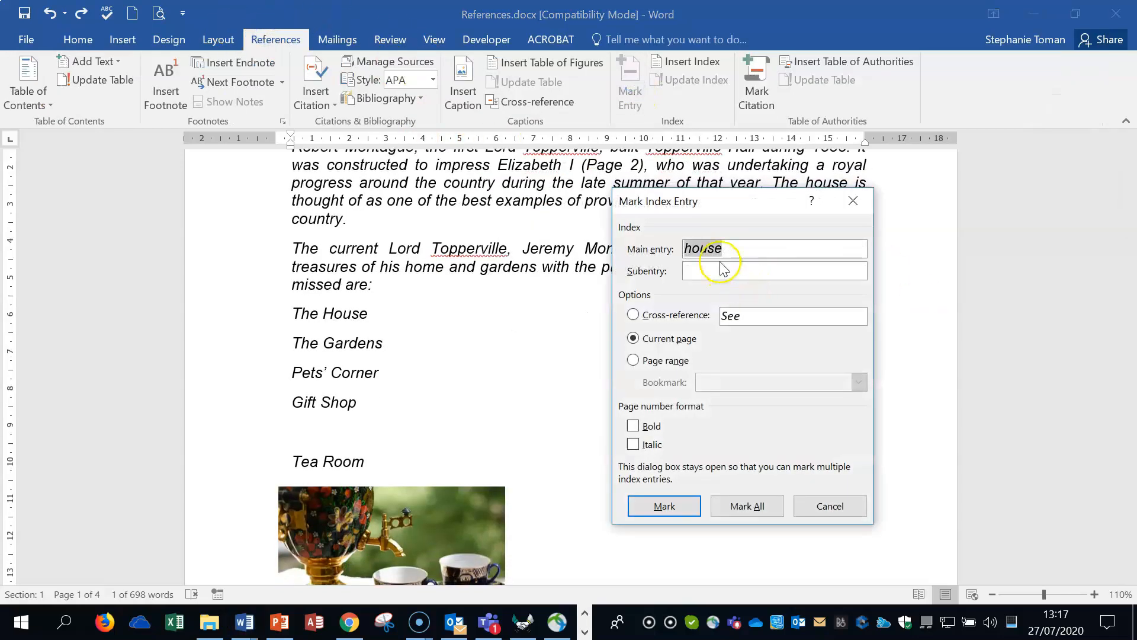
click(679, 507)
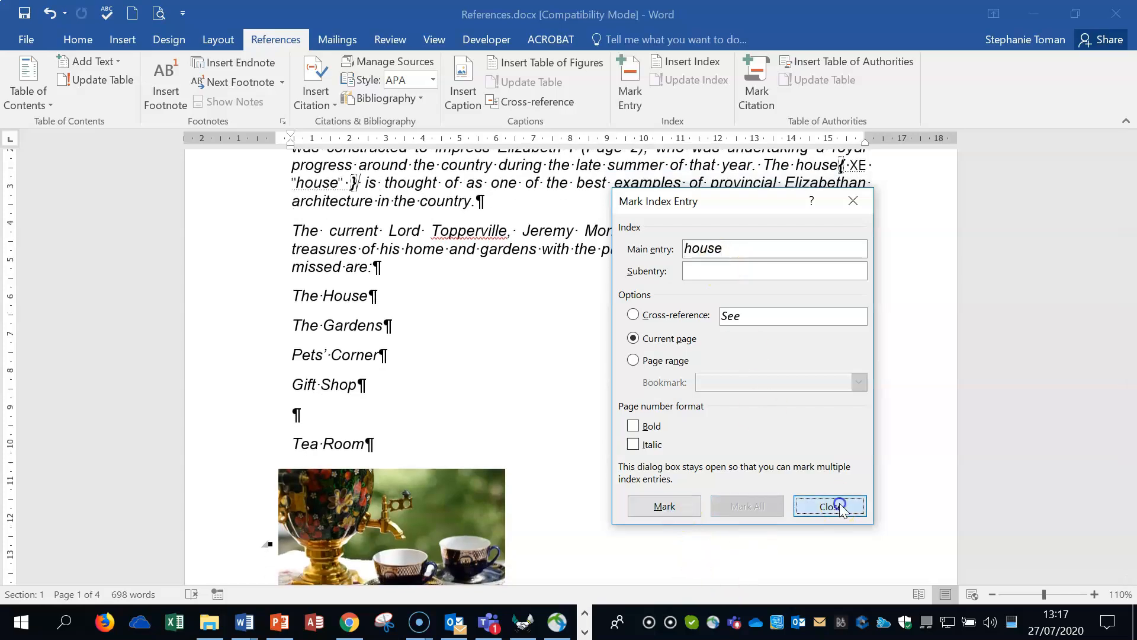
Step: Close the Mark Index Entry dialog and check the field marked after "house" in paragraph 1
click(839, 506)
scroll(844, 376, up, 3)
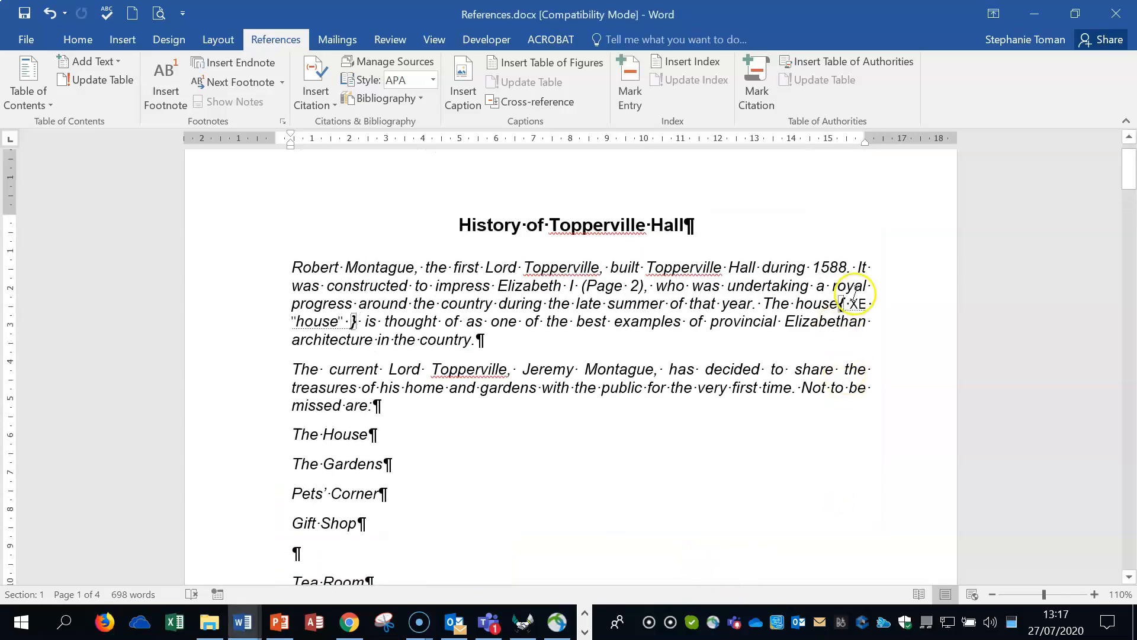
click(55, 36)
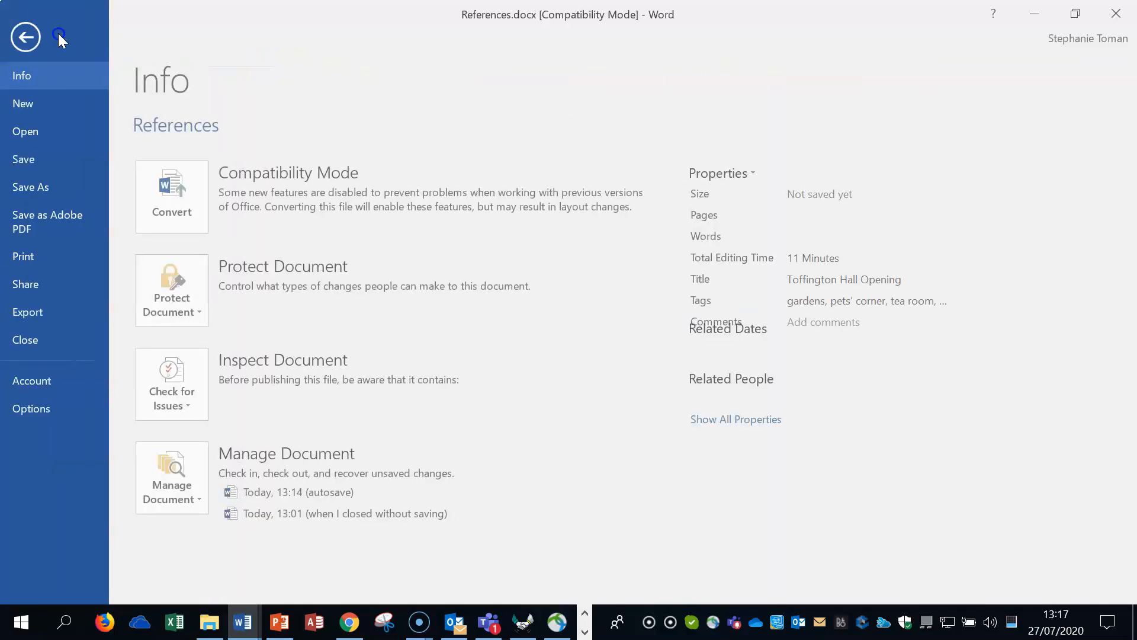
click(28, 36)
click(77, 39)
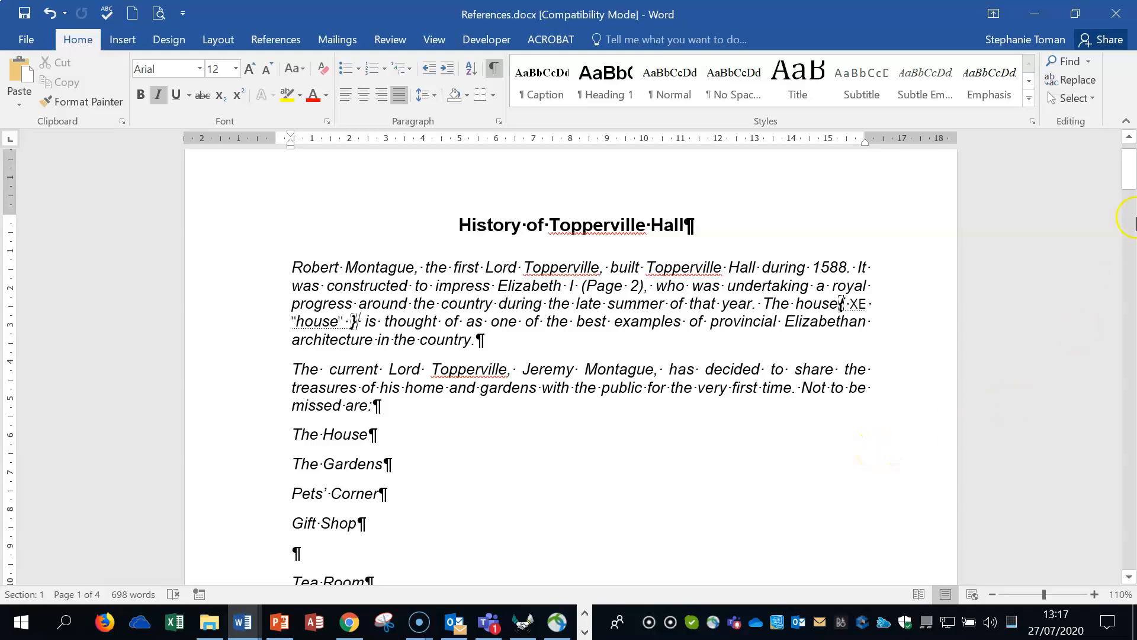
Step: Mark the word "maze" on page 3 as a main index entry with subentry "gardens" for the current page, and close the dialog
drag(1131, 178, 1131, 429)
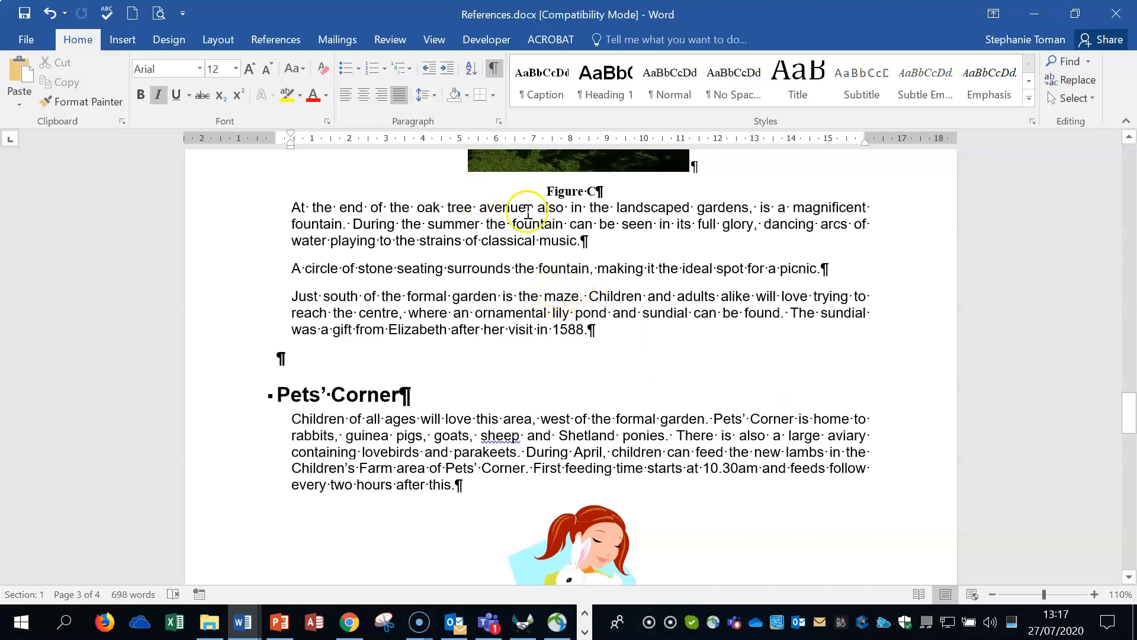
double_click(562, 296)
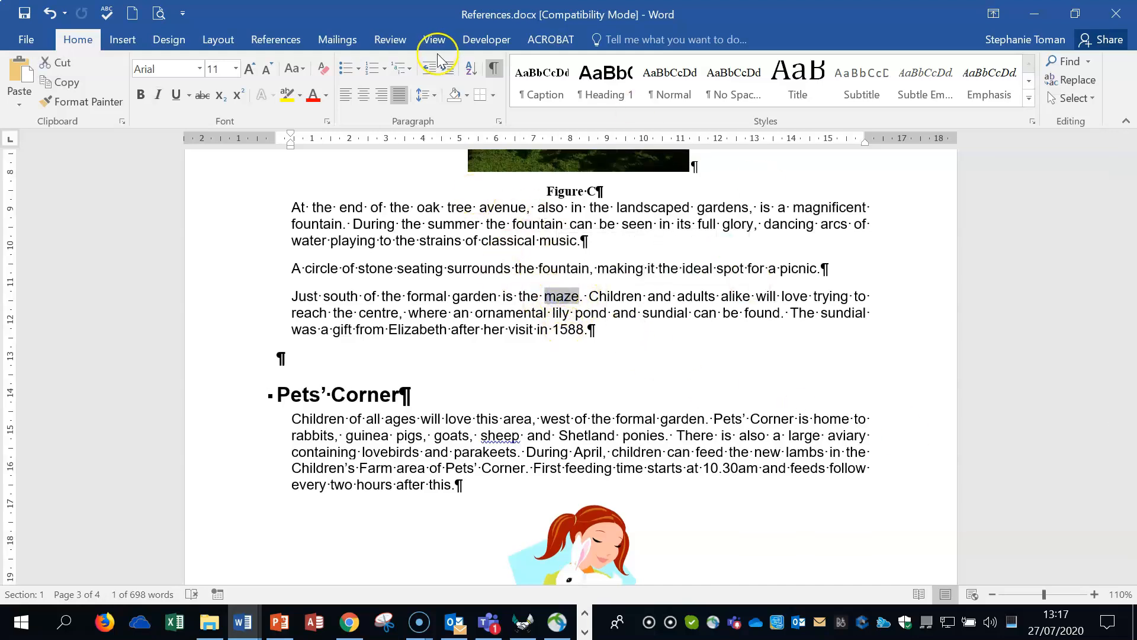
click(275, 39)
click(629, 88)
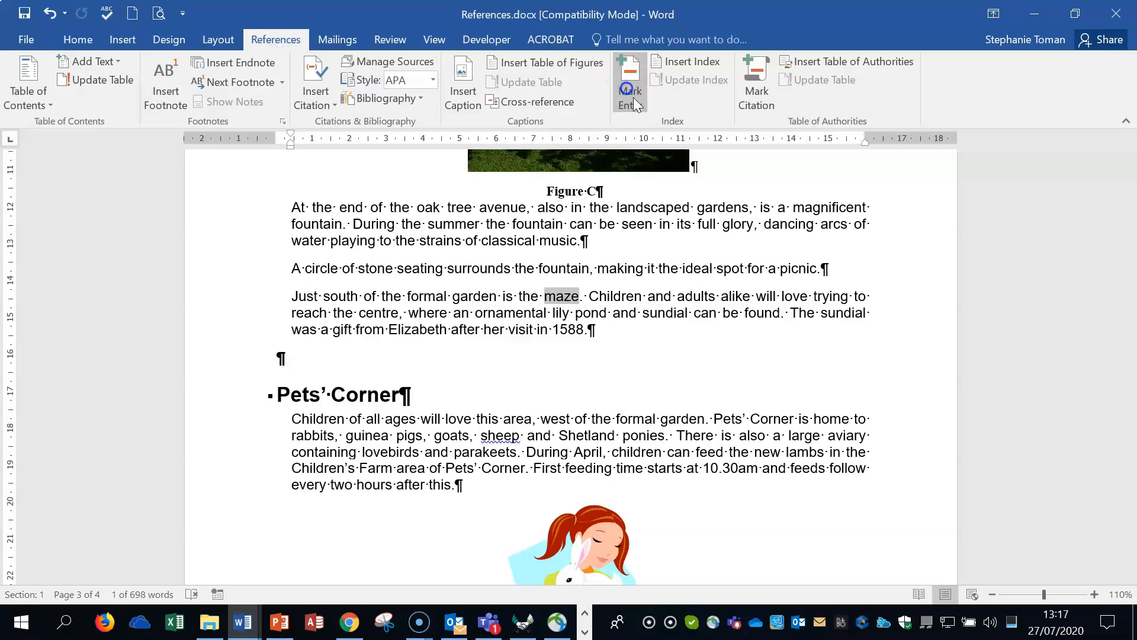
click(699, 212)
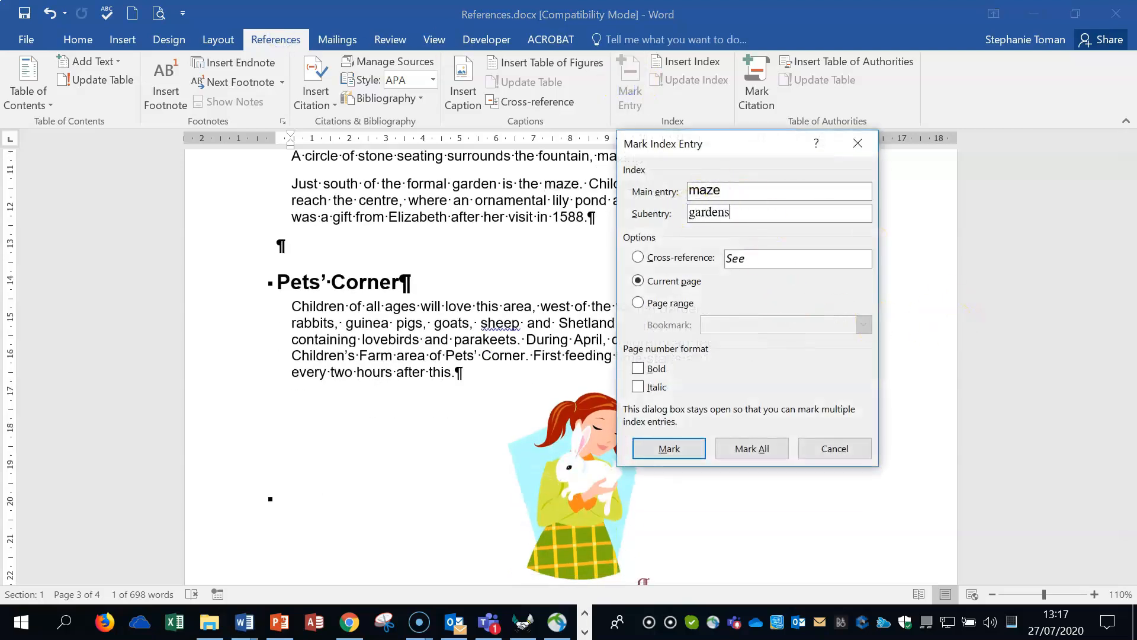
click(687, 450)
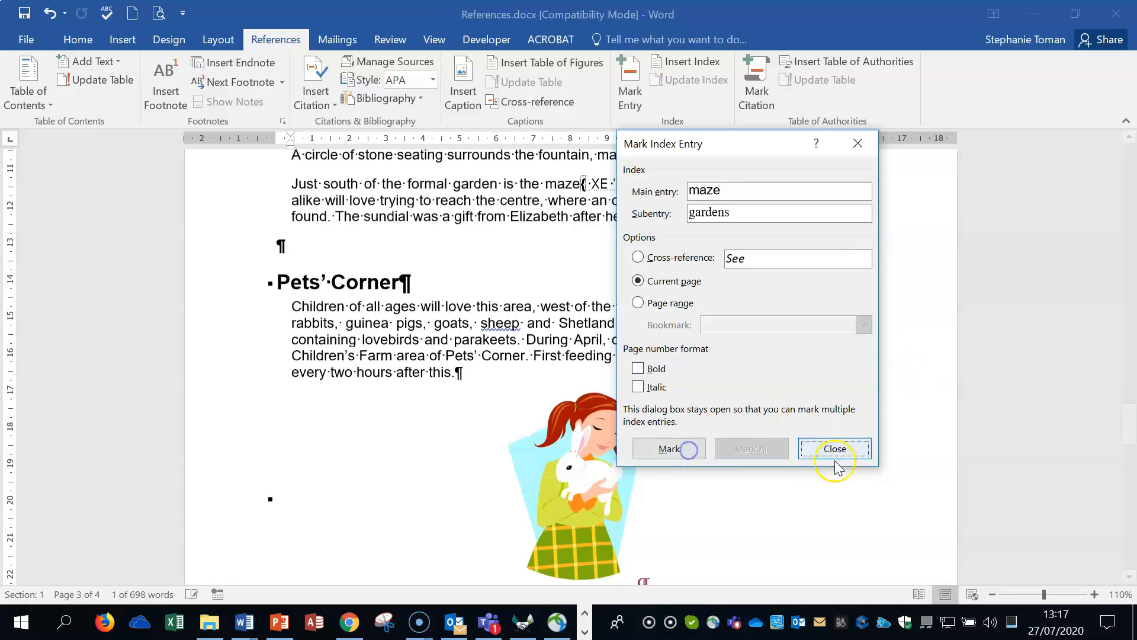
click(835, 450)
Step: Insert a page break in the empty paragraph below the Opening Times table to start a new last page
drag(1128, 423, 1129, 568)
click(283, 328)
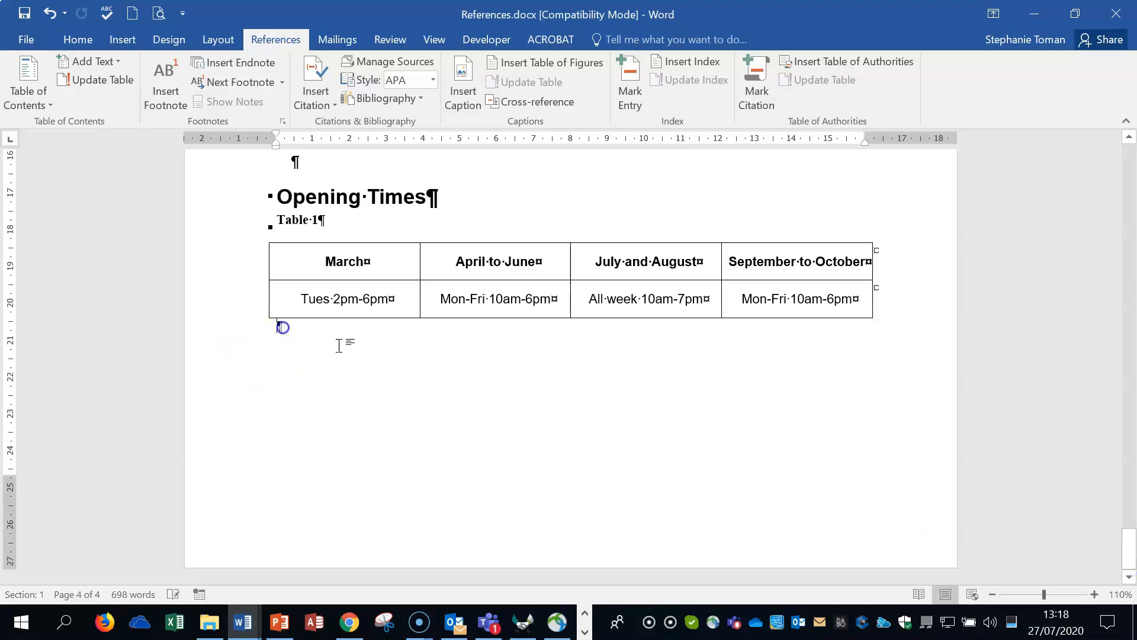
key(ctrl+Return)
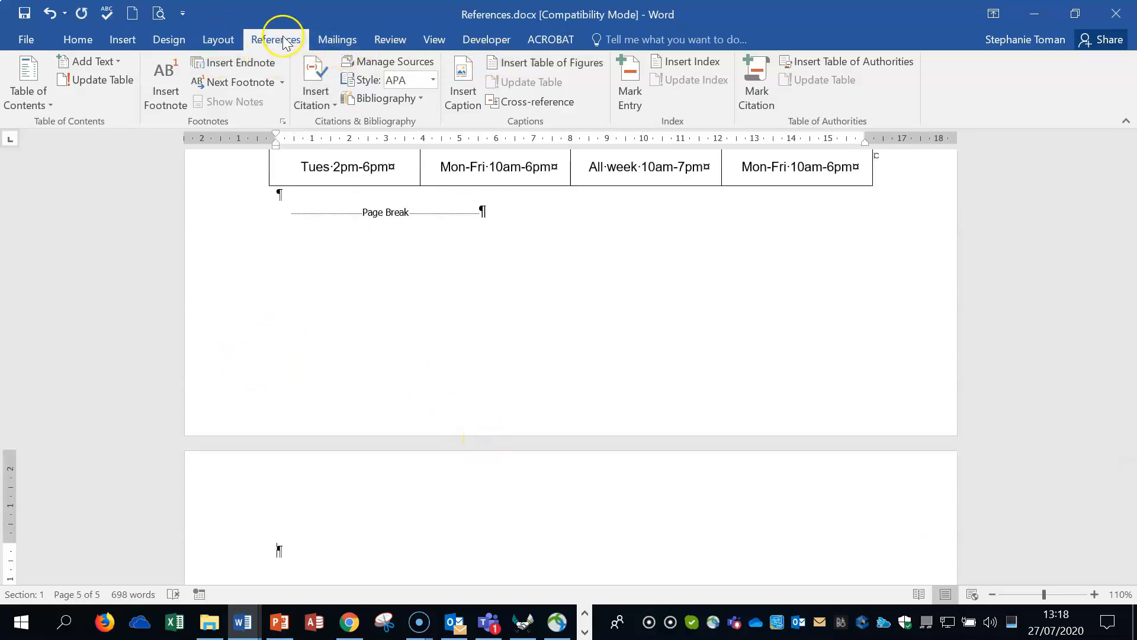
Step: Insert an index on the new last page using the Fancy format, indented type and 2 columns
click(711, 62)
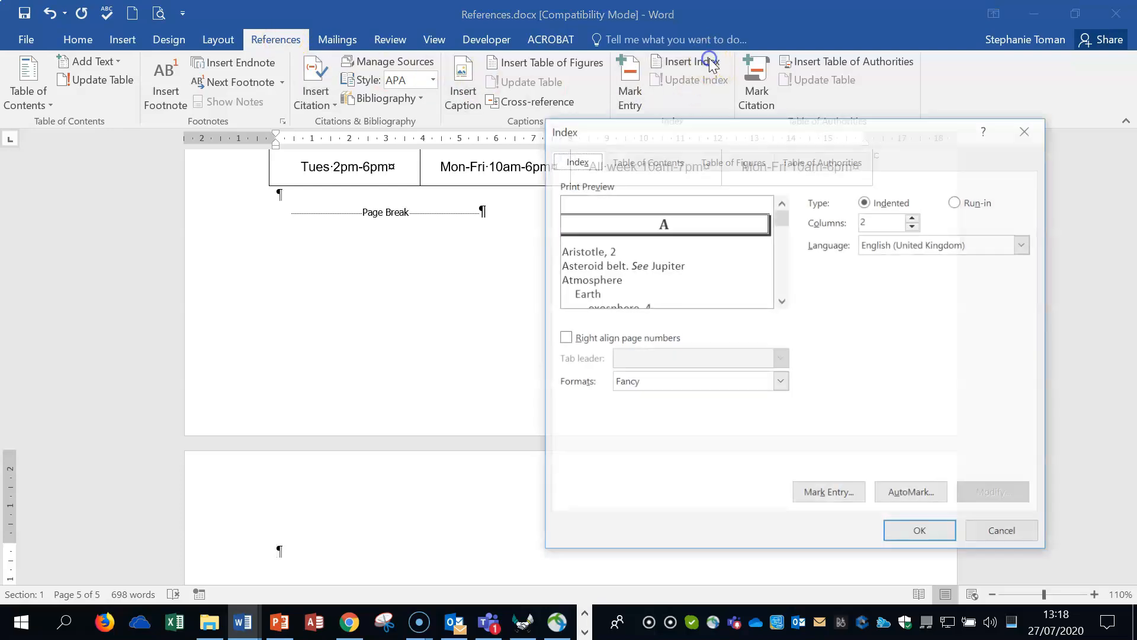
click(780, 382)
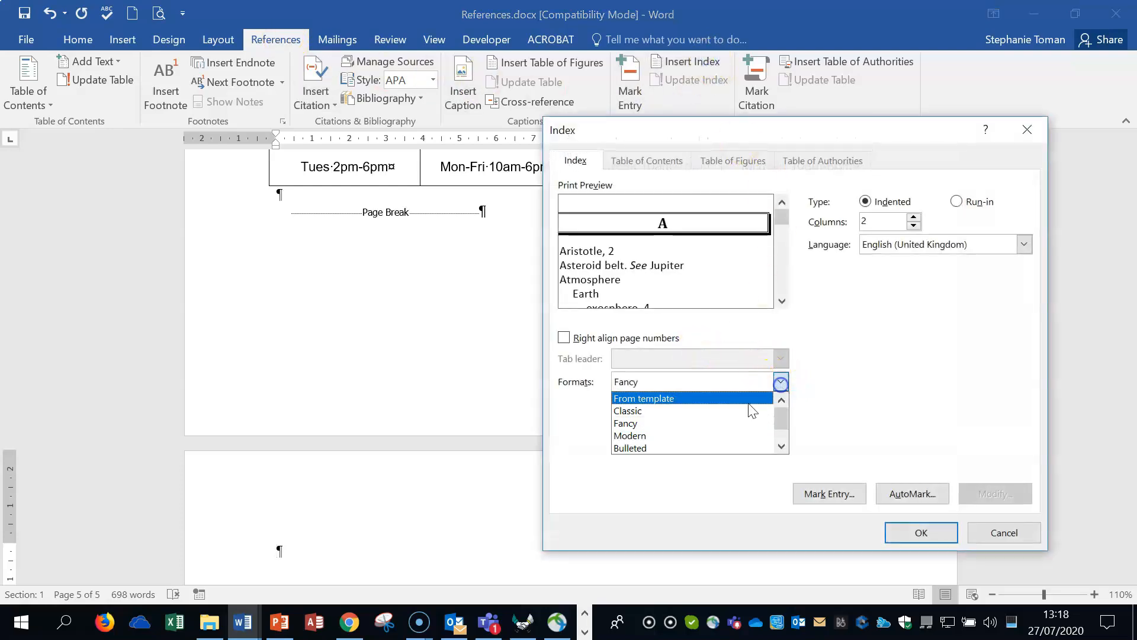
click(731, 424)
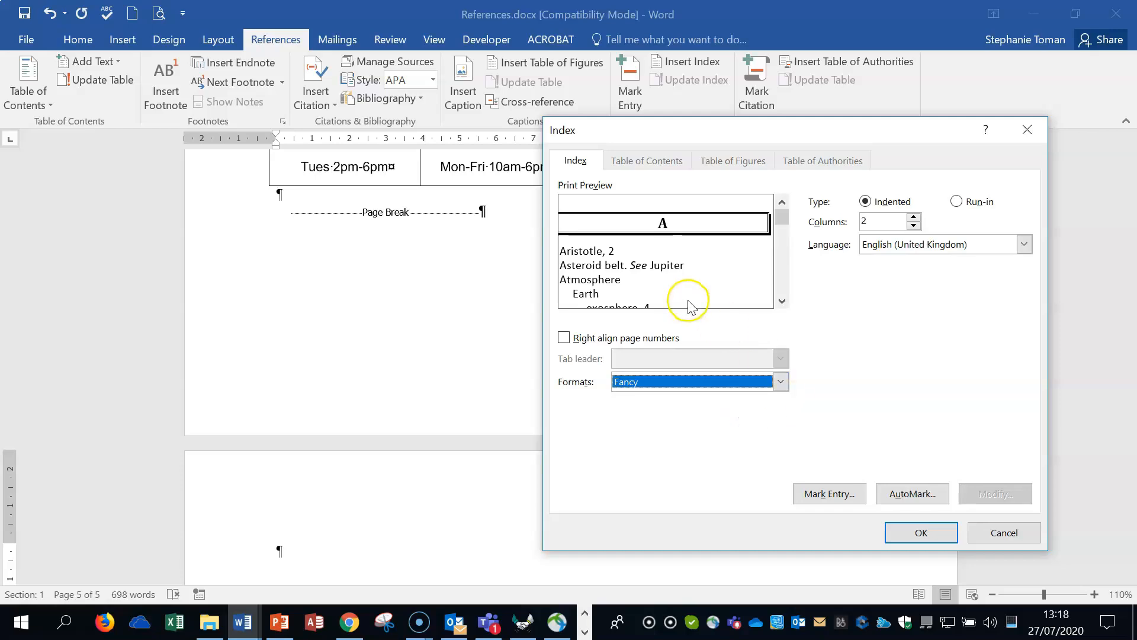
click(929, 536)
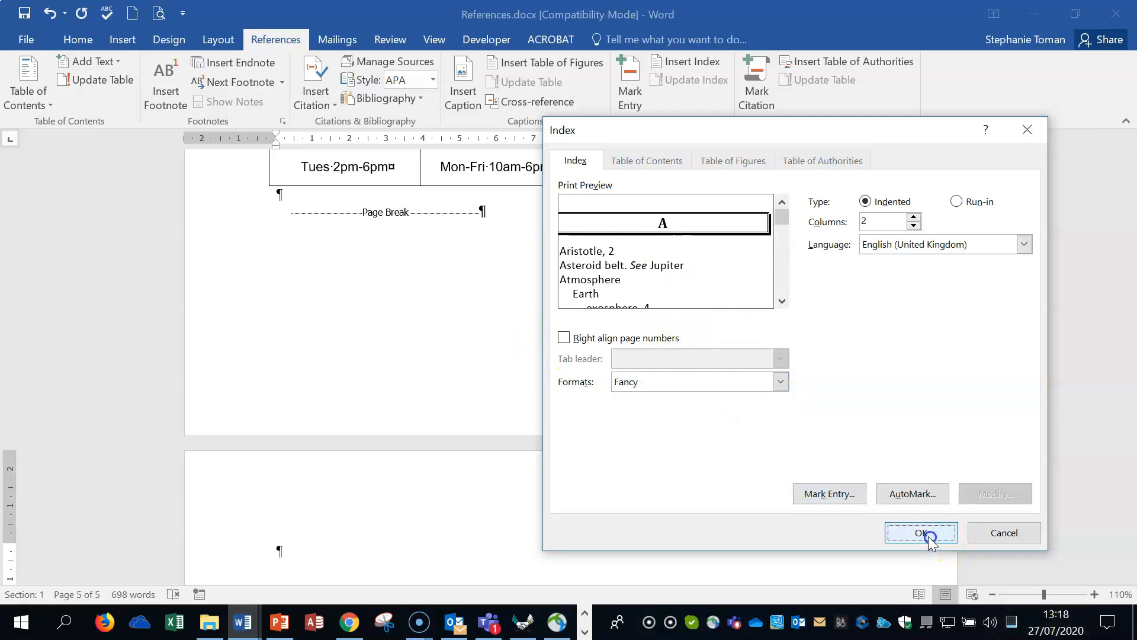
scroll(797, 421, down, 5)
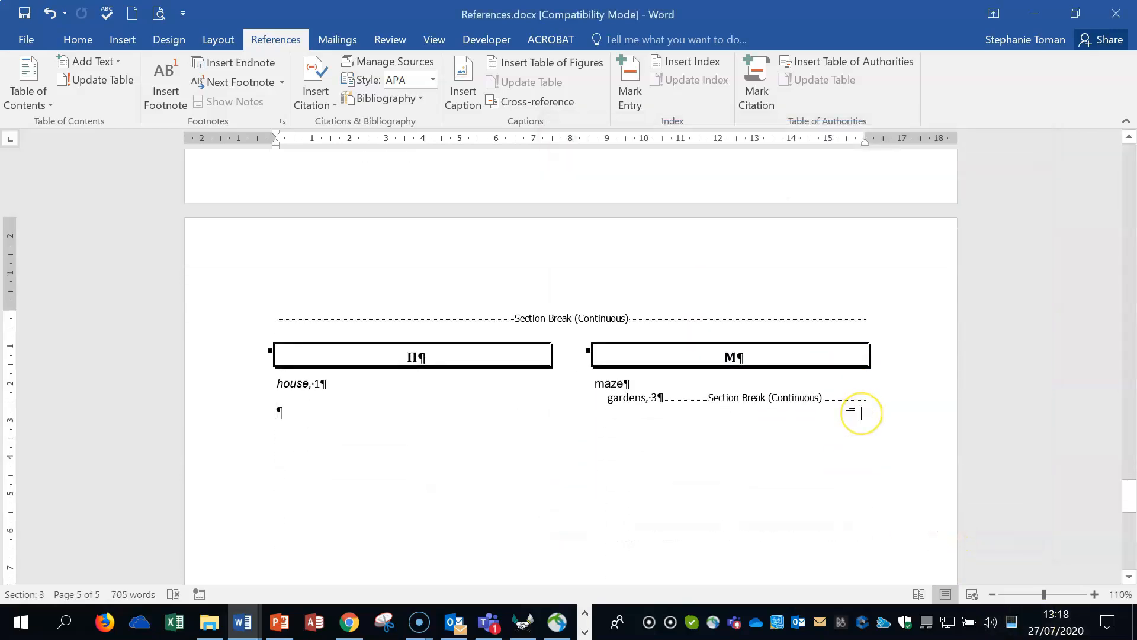